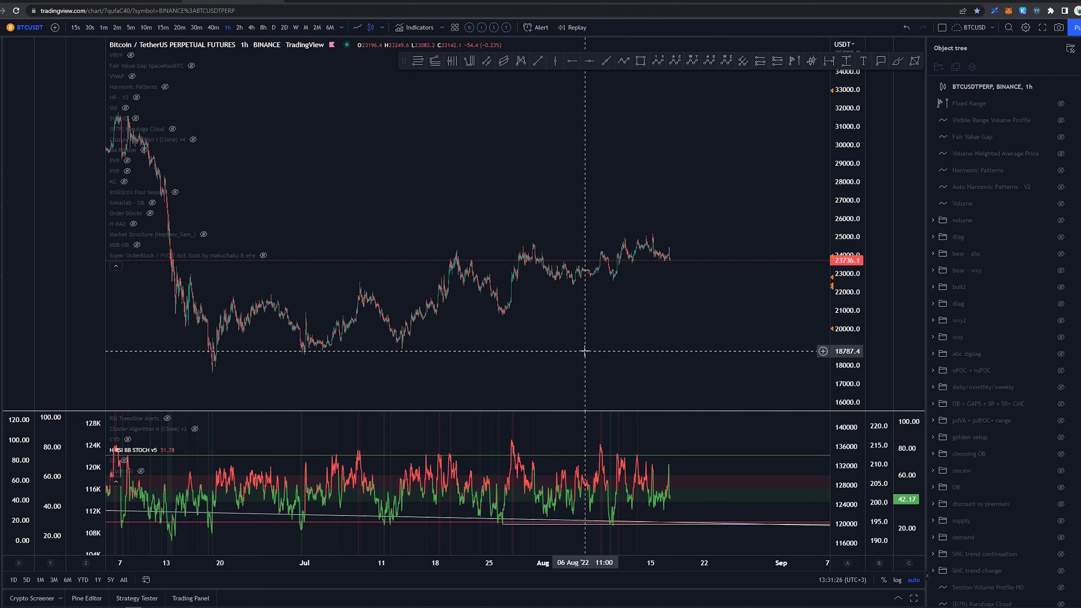
Show the bull2 drawing group on the 1-hour BTCUSDT chart
left_click(1060, 287)
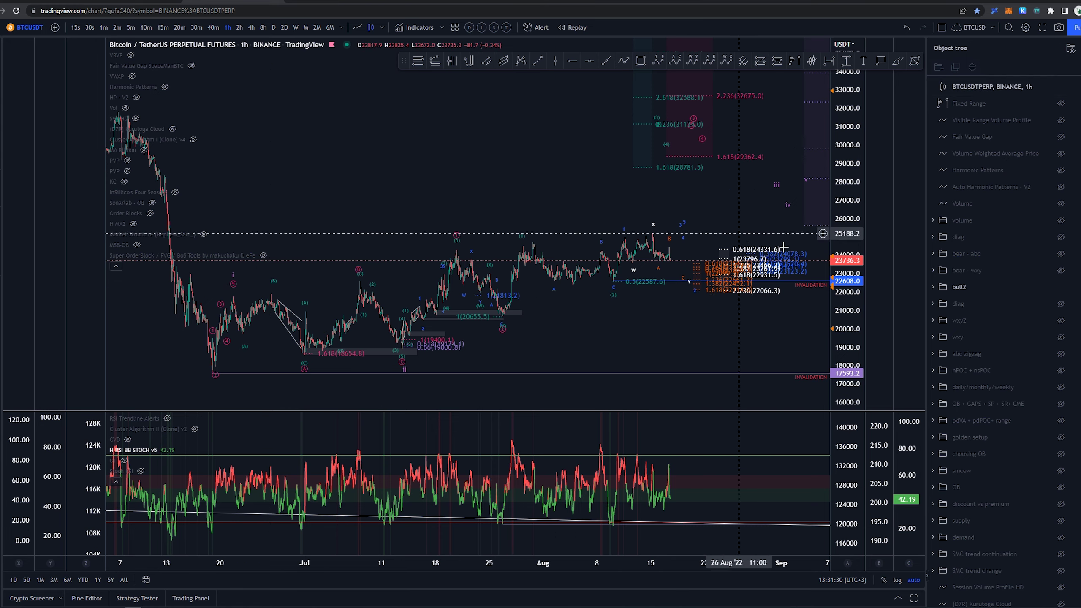
left_click_drag(842, 320, 841, 247)
mouse_move(607, 358)
left_mouse_down()
mouse_move(580, 308)
mouse_move(626, 346)
left_mouse_up()
Trace the bull2 wave swings from the June low up to the August high with the Brush, and delete the strokes
key("alt+b")
mouse_move(232, 392)
left_mouse_down()
mouse_move(272, 279)
mouse_move(419, 362)
mouse_move(487, 215)
mouse_move(533, 314)
mouse_move(541, 264)
mouse_move(643, 261)
left_mouse_up()
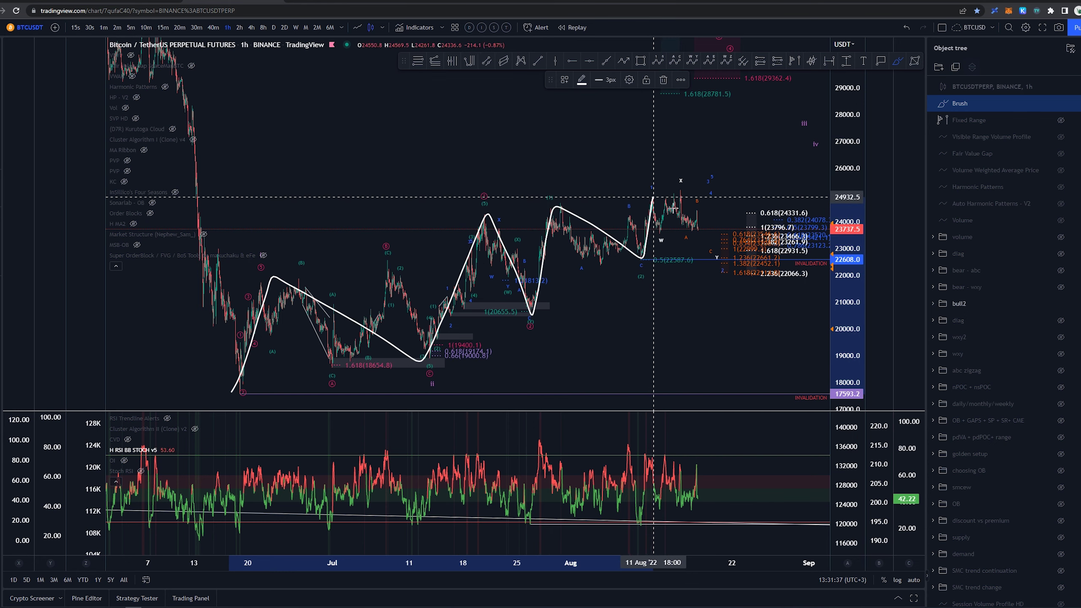
left_click_drag(680, 214, 722, 259)
key("Delete")
Switch the chart to the 30-minute timeframe around the mid-August W-X-Y labels
left_click_drag(749, 335, 608, 351)
left_click_drag(856, 344, 854, 210)
scroll(519, 162, "up", 10)
left_click_drag(391, 187, 740, 189)
scroll(596, 170, "up", 2)
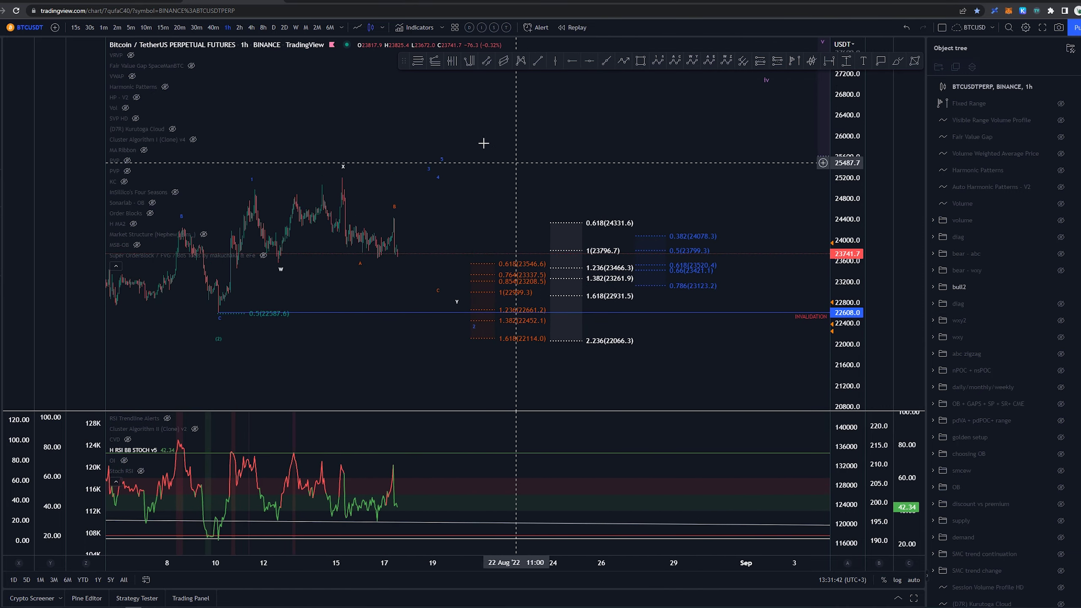
left_click(196, 27)
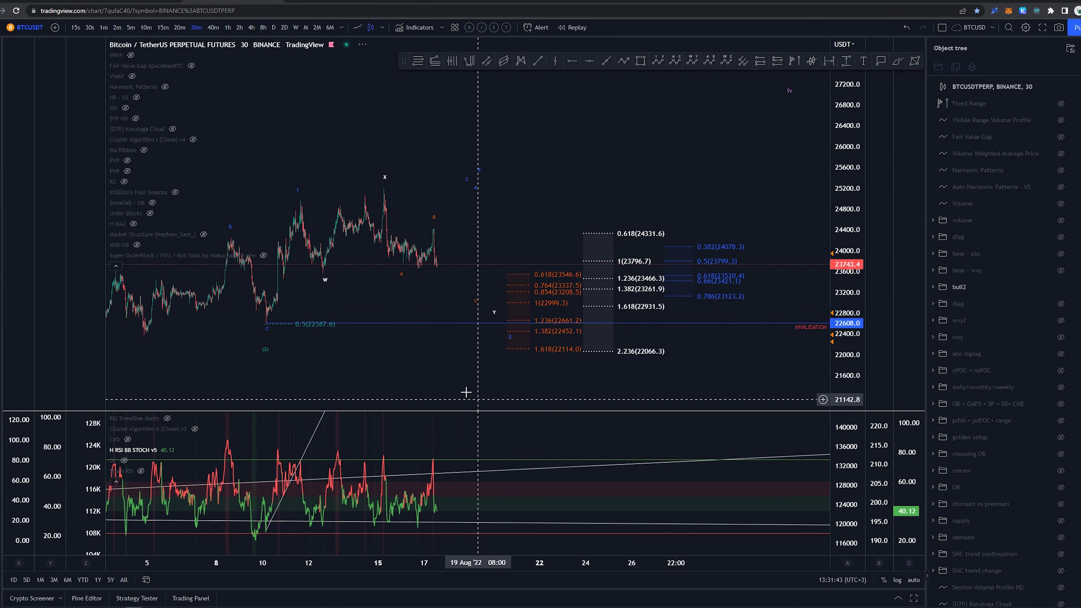
Trace the W-X-Y correction from the wave 1 high down toward Y with the Brush, and undo the strokes
middle_click(430, 341)
mouse_move(301, 202)
left_mouse_down()
mouse_move(330, 255)
mouse_move(381, 189)
mouse_move(471, 294)
left_mouse_up()
key("ctrl+z")
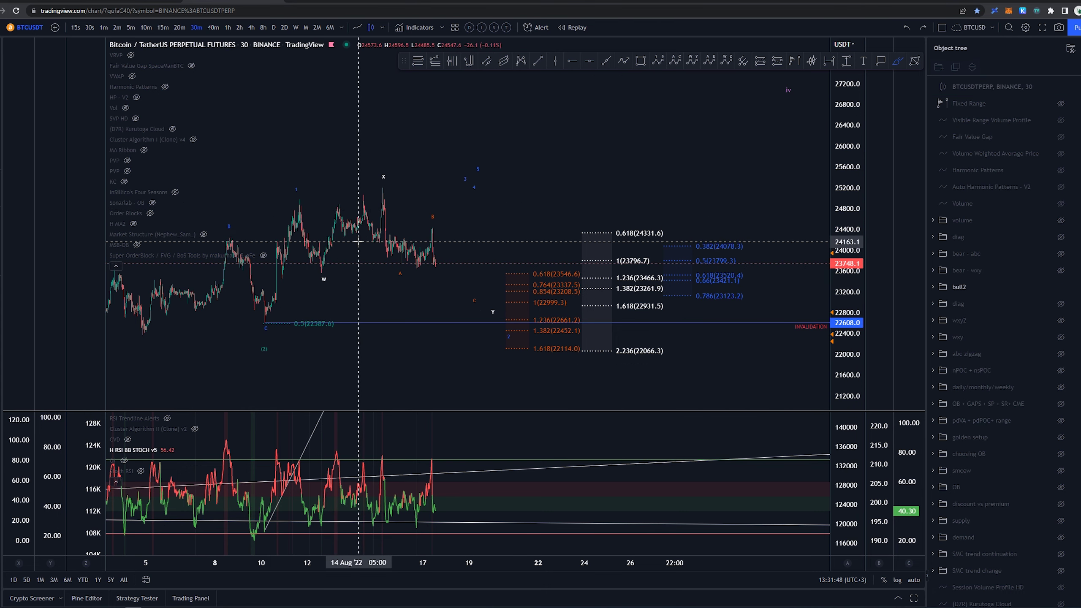
scroll(358, 241, "up", 1)
mouse_move(386, 189)
left_mouse_down()
mouse_move(396, 238)
mouse_move(446, 268)
left_mouse_up()
key("ctrl+z")
key("ctrl+z")
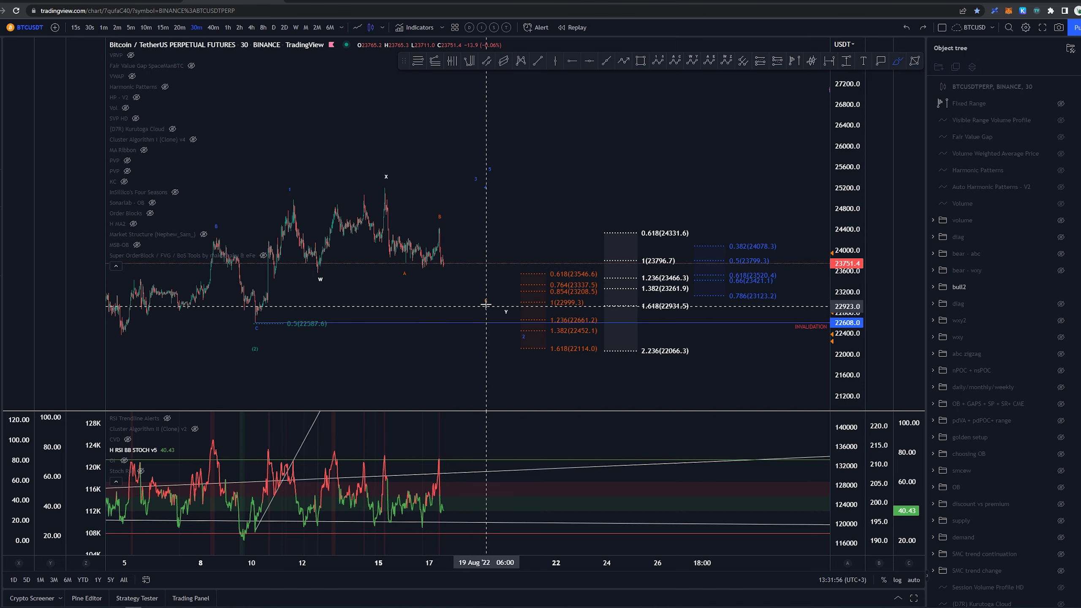
Sketch the projected drop from the current price to about 22,900 with the Brush, and undo the strokes
mouse_move(488, 295)
left_mouse_down()
mouse_move(495, 310)
mouse_move(493, 294)
left_mouse_up()
key("ctrl+z")
left_click_drag(443, 268, 454, 244)
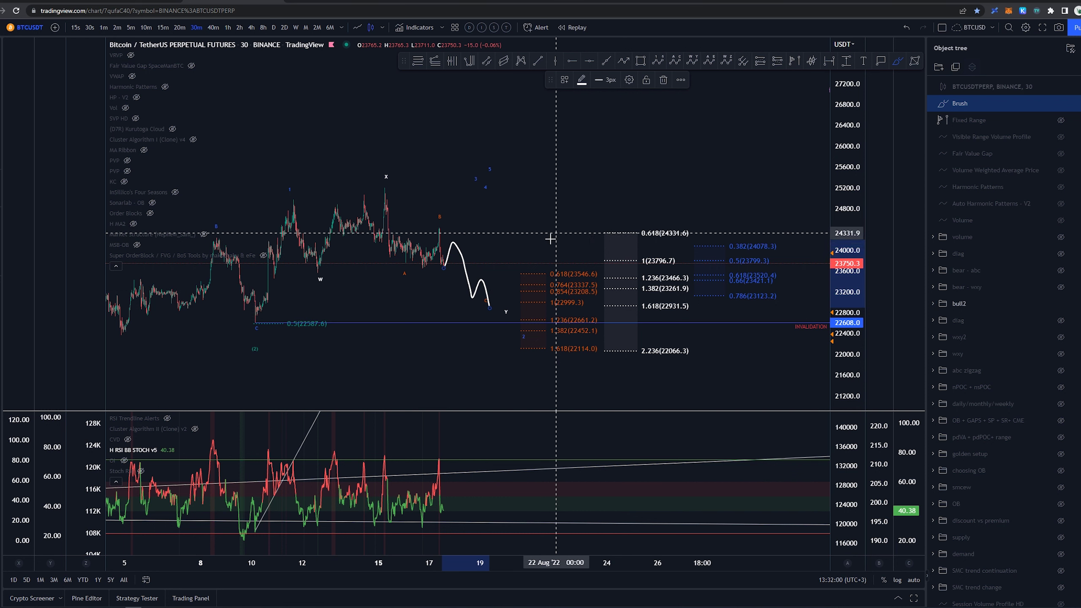
left_click_drag(586, 299, 527, 300)
key("ctrl+z")
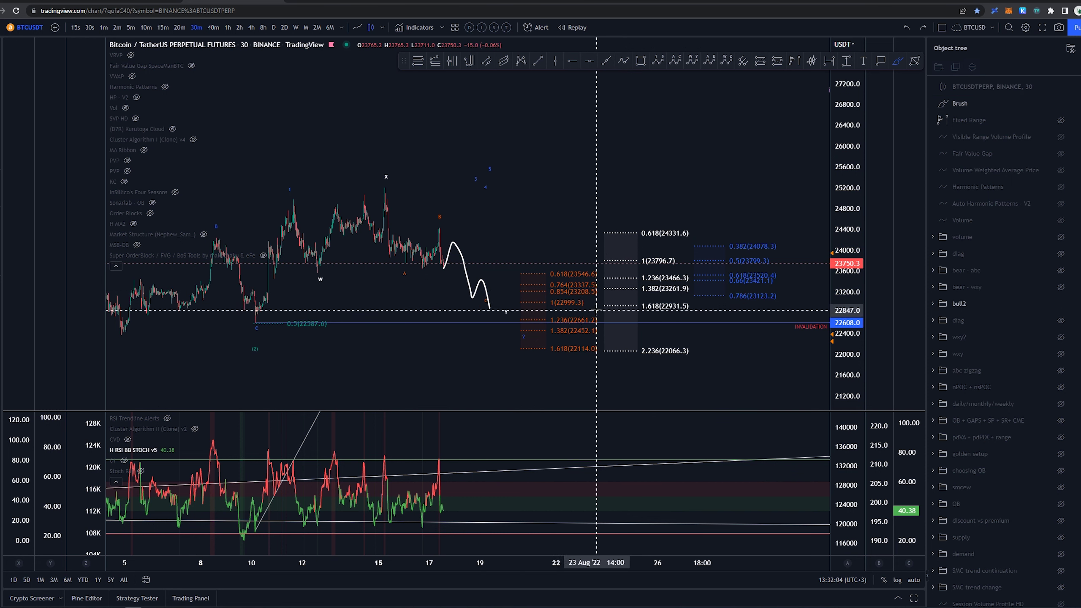
key("ctrl+z")
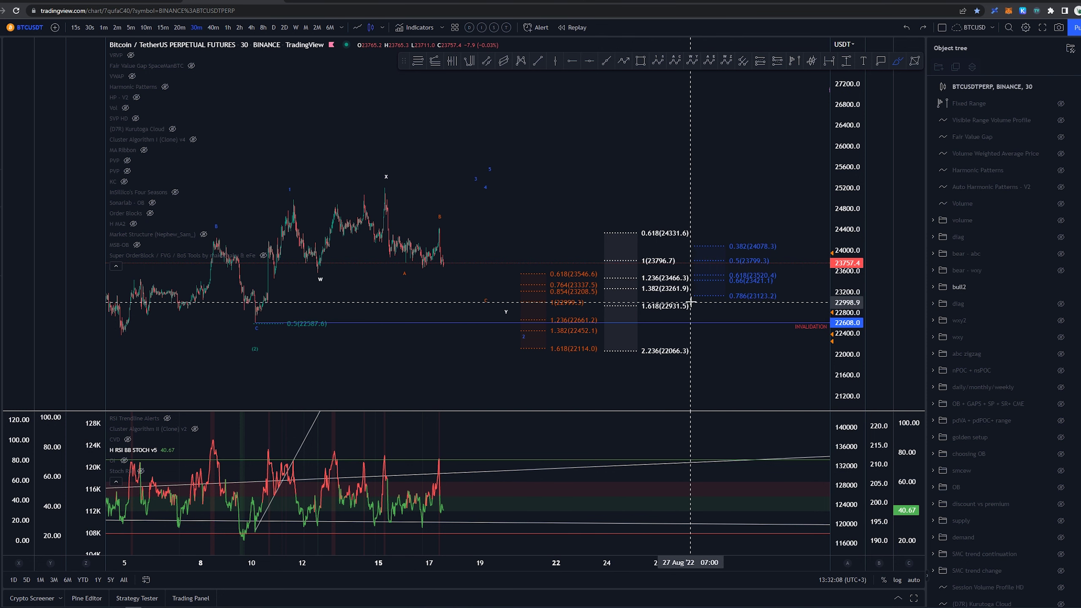
Mark the 22931.5 and 23123.2 Fibonacci targets and the path down to Y with the Brush, undoing each stroke
left_click_drag(691, 302, 635, 309)
key("ctrl+z")
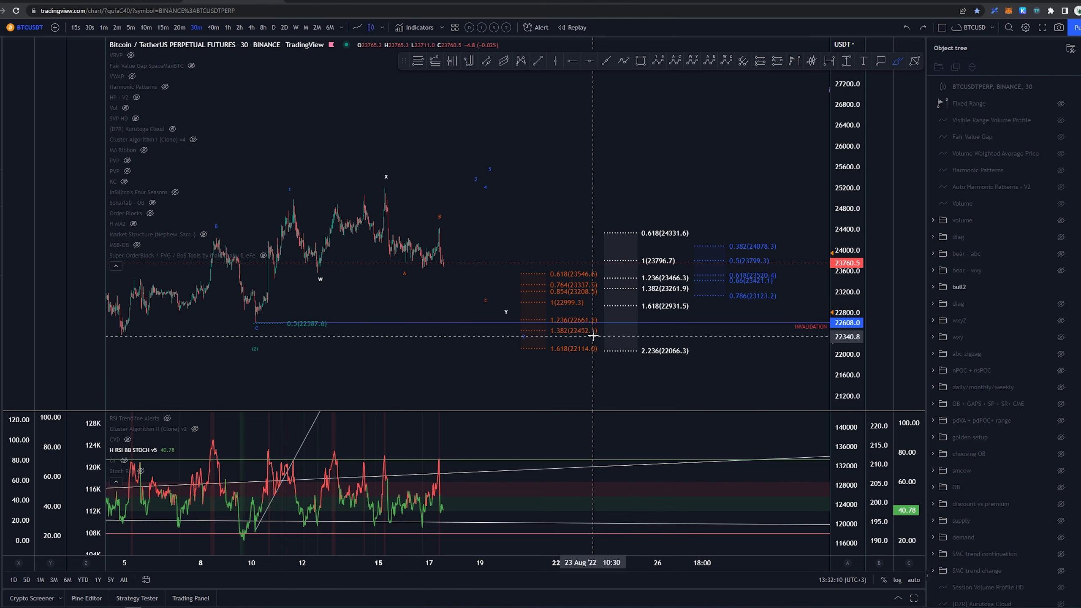
mouse_move(281, 207)
left_mouse_down()
mouse_move(386, 184)
mouse_move(504, 307)
left_mouse_up()
key("ctrl+z")
left_click_drag(792, 293, 788, 294)
key("ctrl+z")
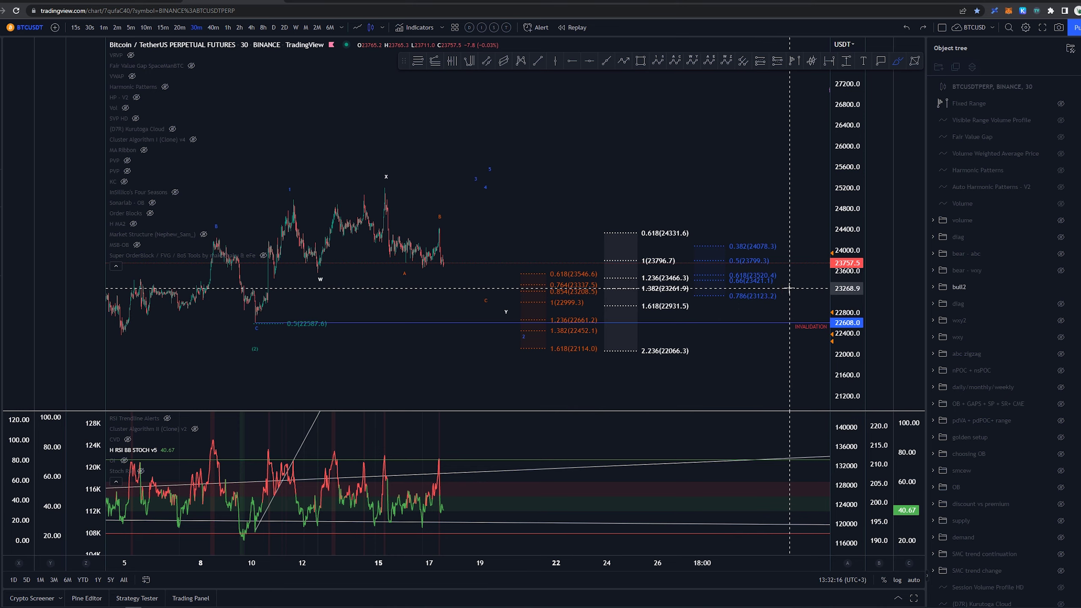
left_click_drag(788, 289, 782, 306)
key("ctrl+z")
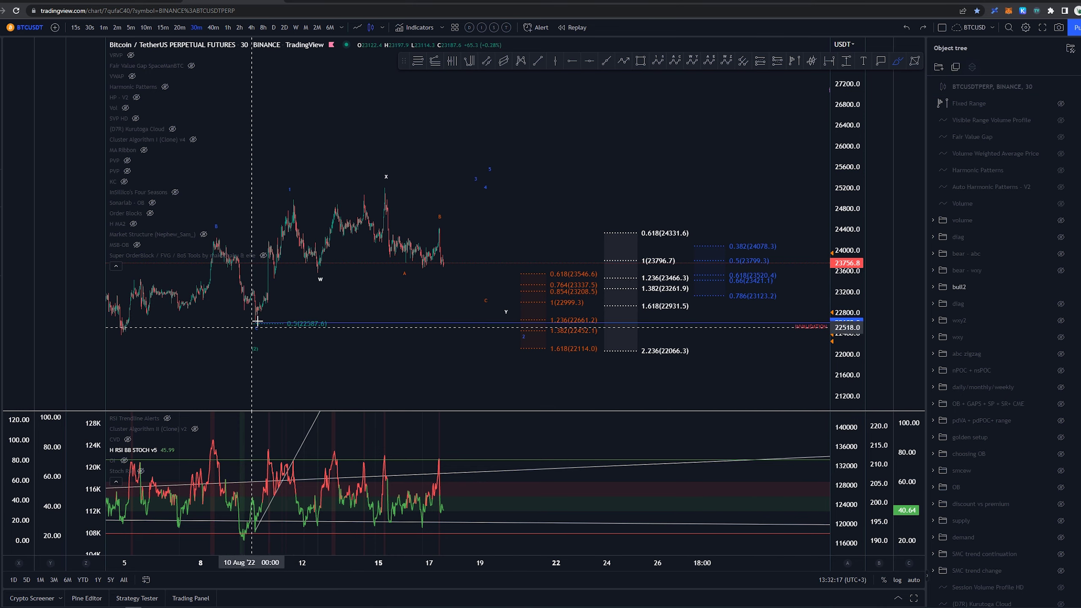
Sketch the rise from the August C low to wave 1 and the move toward wave 5 with the Brush, undoing each stroke
left_click_drag(255, 313, 313, 206)
key("ctrl+z")
scroll(585, 366, "down", 5)
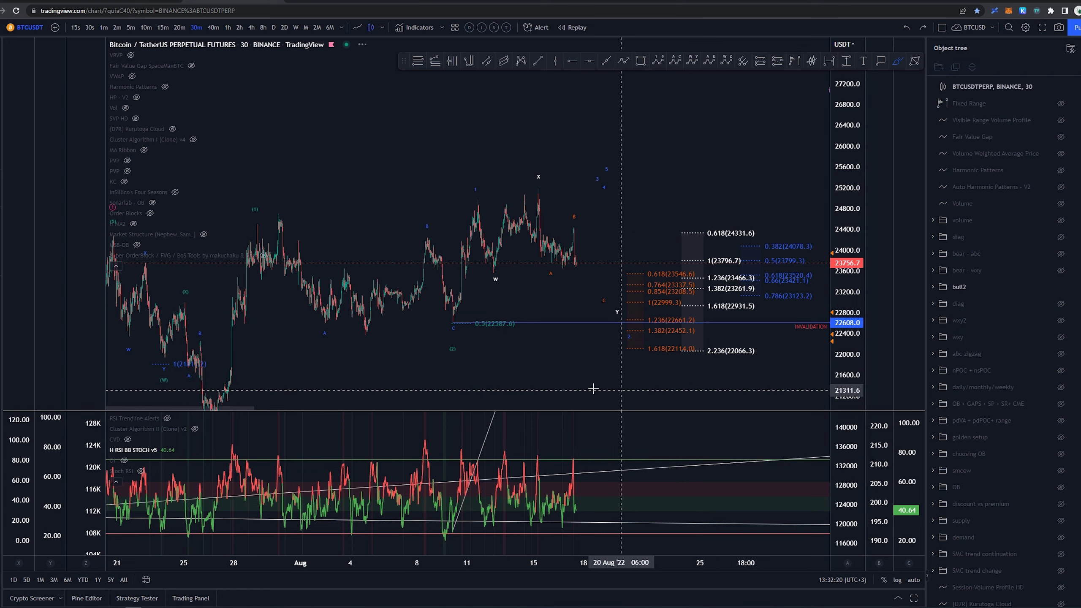
left_click_drag(334, 333, 591, 120)
key("ctrl+z")
Return the chart to the 1-hour timeframe to show the whole bull2 count since June
scroll(532, 372, "down", 2)
scroll(637, 373, "down", 2)
left_click_drag(552, 346, 527, 371)
left_click_drag(684, 161, 730, 182)
scroll(730, 183, "up", 2)
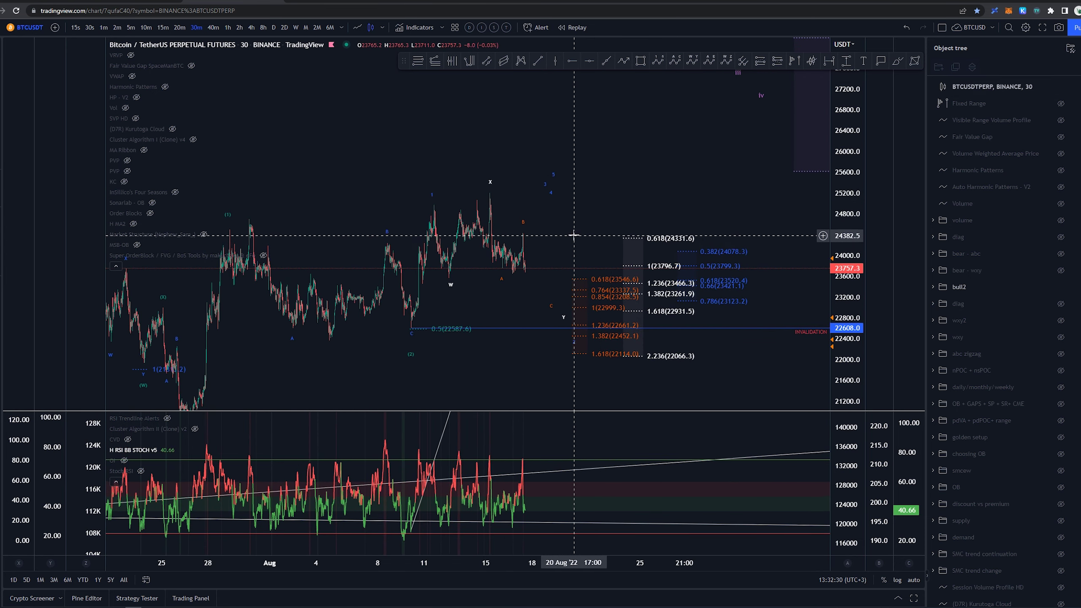
left_click_drag(574, 234, 610, 158)
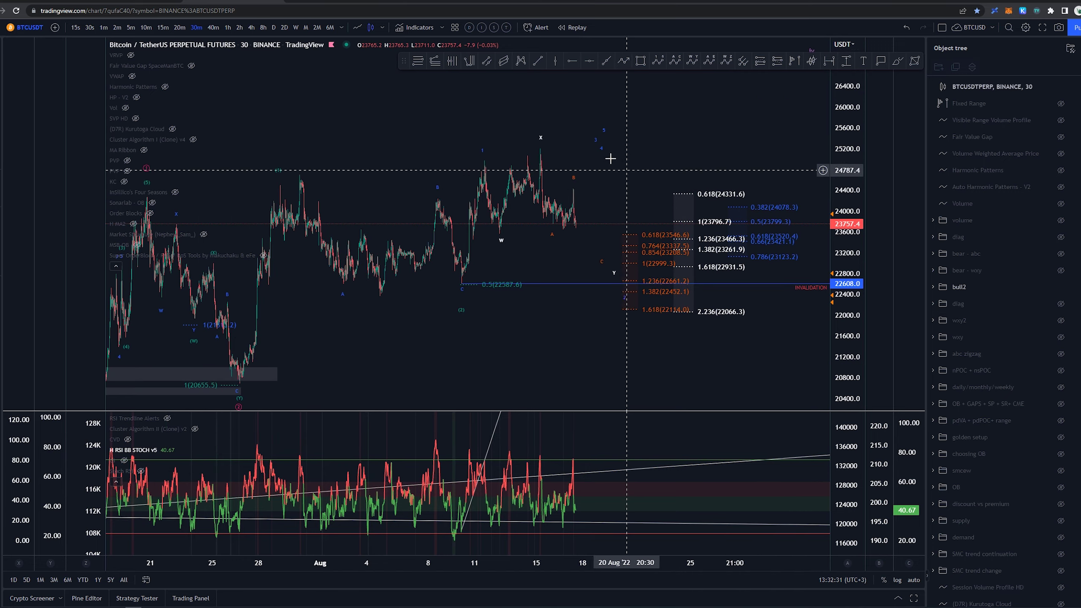
left_click(228, 28)
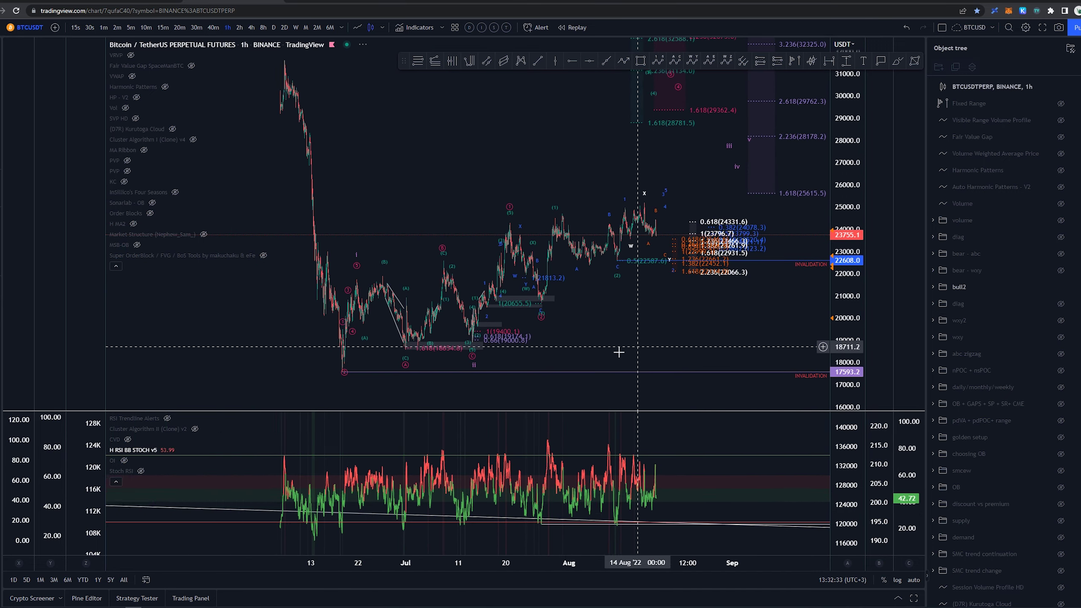
left_click_drag(609, 351, 535, 362)
left_click_drag(618, 350, 620, 355)
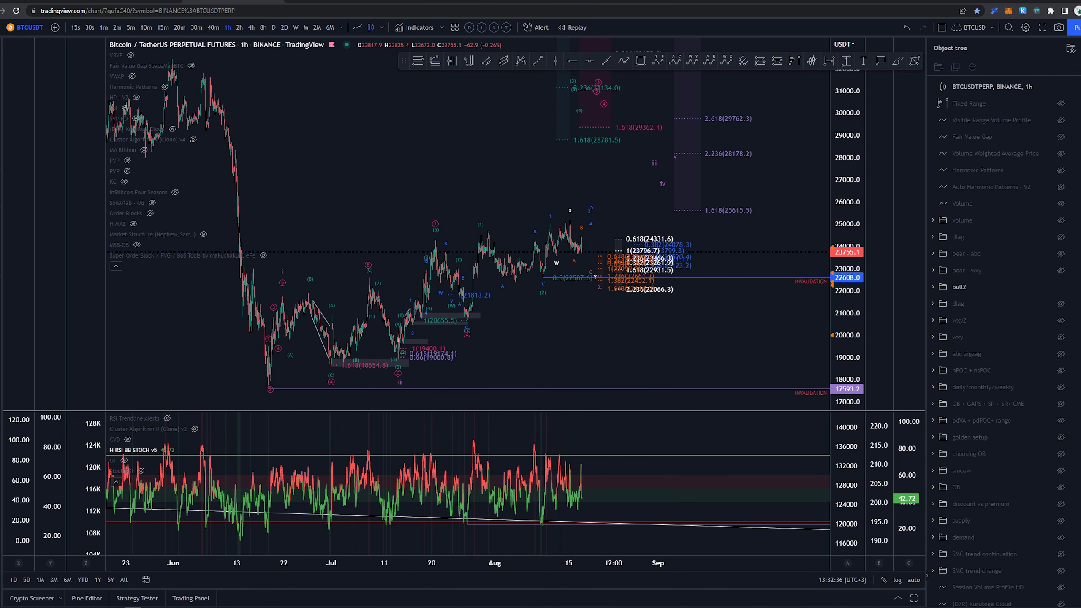
Hide the bull2 drawing group and show the diag group
left_click(1059, 238)
left_click(1061, 238)
Trace the rising legs inside the diagonal's trendlines with the Brush, and remove each stroke
mouse_move(205, 390)
left_mouse_down()
mouse_move(235, 290)
mouse_move(336, 290)
mouse_move(475, 255)
mouse_move(428, 273)
mouse_move(379, 268)
mouse_move(419, 313)
mouse_move(517, 232)
left_mouse_up()
key("ctrl+z")
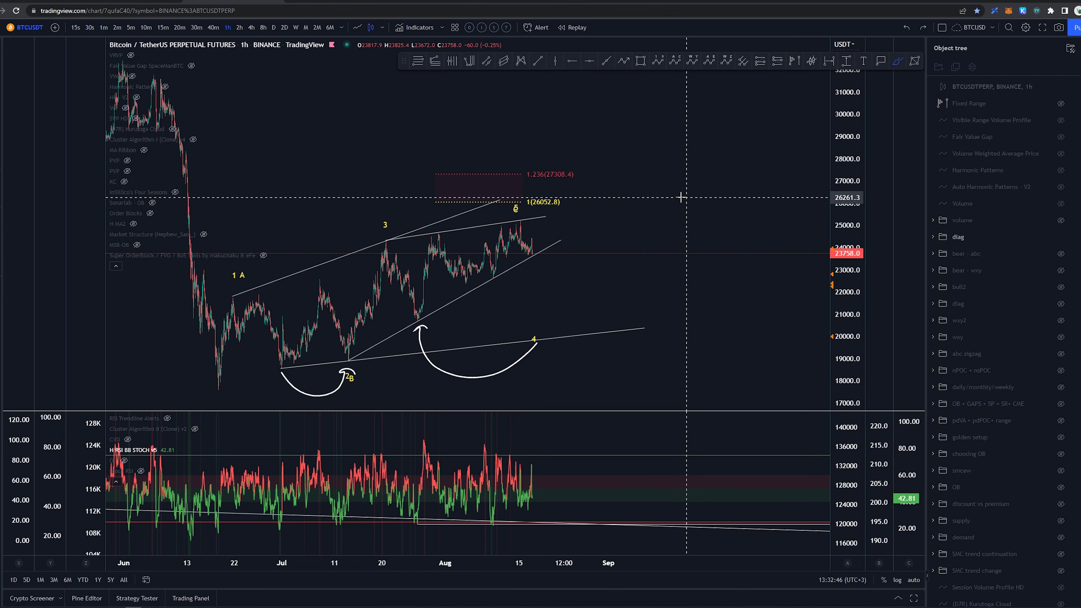
mouse_move(349, 364)
left_mouse_down()
mouse_move(432, 277)
mouse_move(486, 277)
mouse_move(517, 236)
left_mouse_up()
key("ctrl+z")
mouse_move(442, 238)
left_mouse_down()
mouse_move(453, 282)
mouse_move(441, 234)
left_mouse_up()
key("Delete")
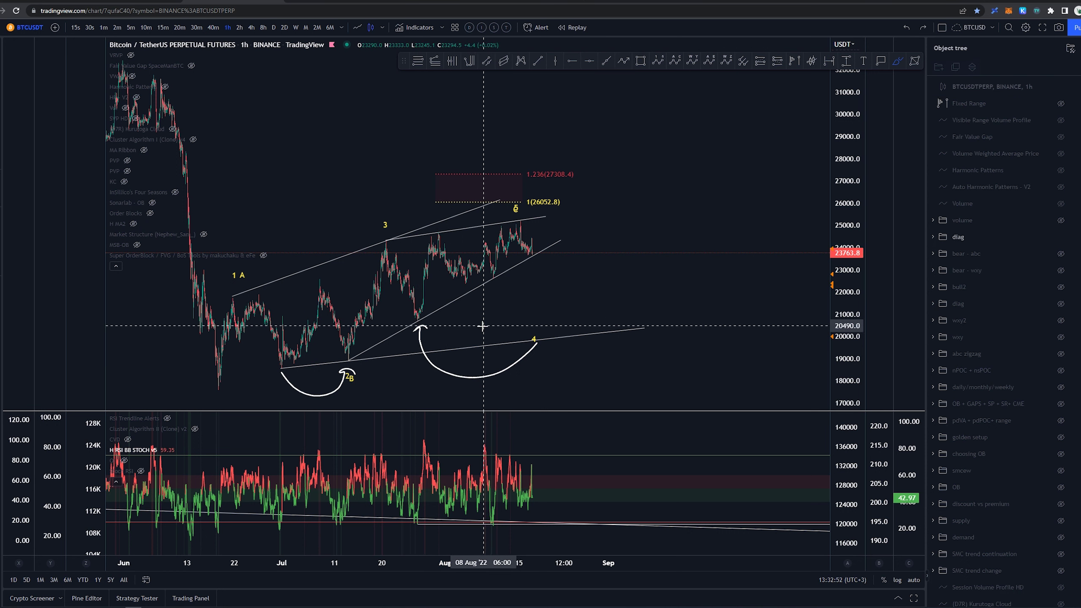
left_click_drag(419, 317, 442, 234)
key("ctrl+z")
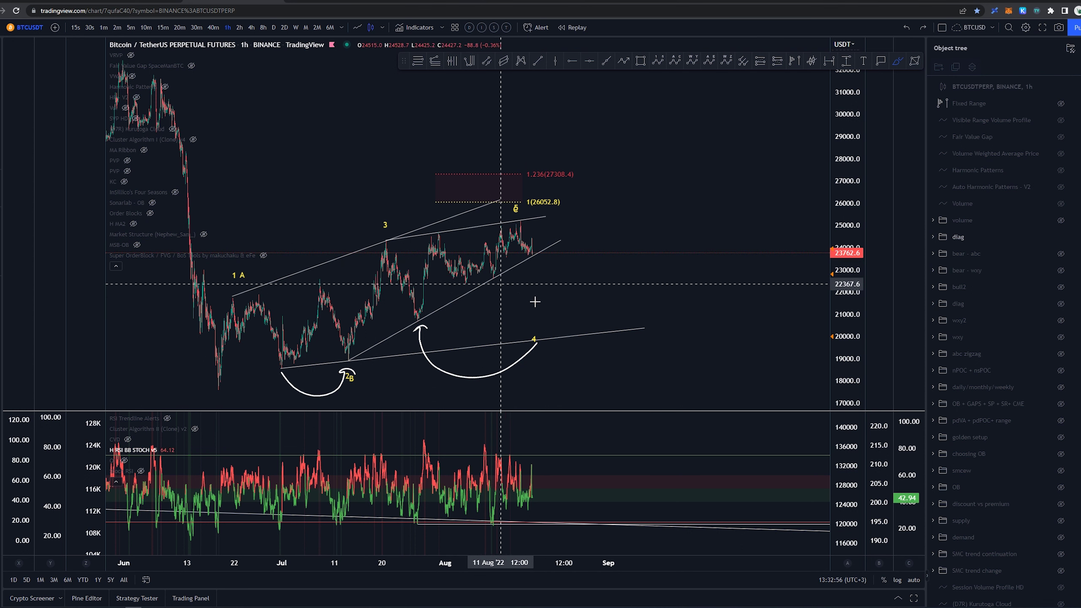
Hide the diag drawing group and show the bear - abc group
left_click(1061, 238)
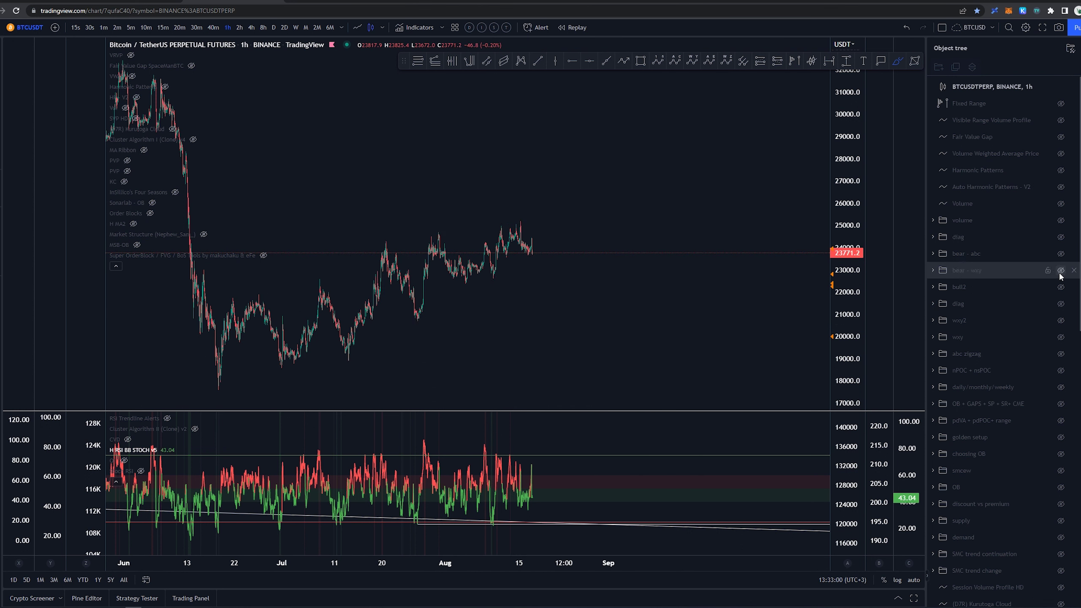
left_click(1061, 253)
left_click_drag(434, 373, 482, 379)
left_click_drag(854, 329, 846, 318)
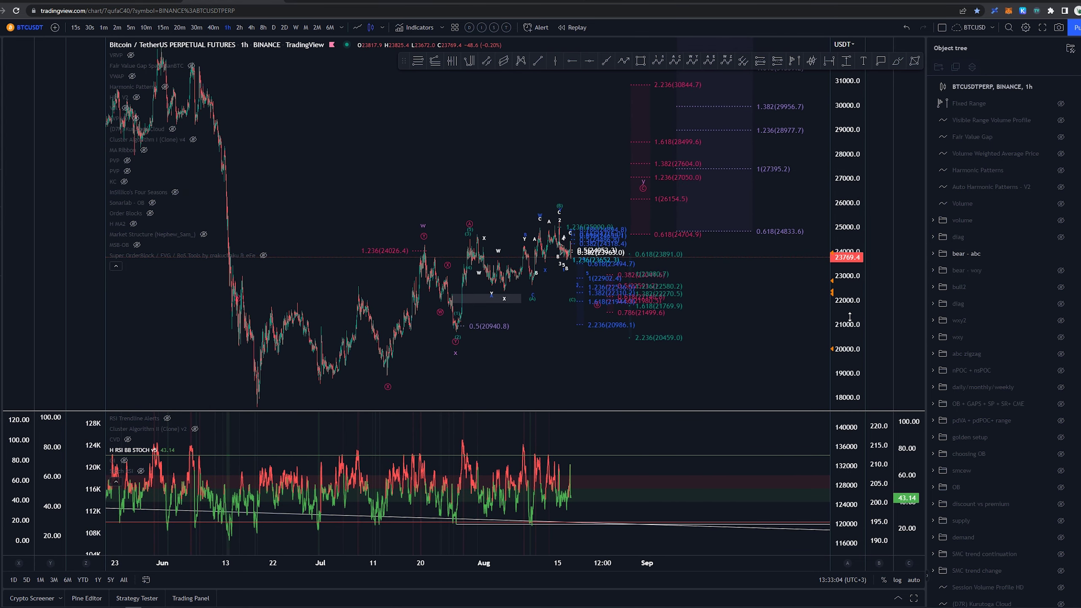
left_click_drag(561, 371, 555, 362)
Trace the W-X-Y path from the June low to the circled target near the 26154.5 level with the Brush, and undo it
left_click(897, 61)
mouse_move(249, 400)
left_mouse_down()
mouse_move(403, 247)
mouse_move(448, 336)
mouse_move(639, 180)
left_mouse_up()
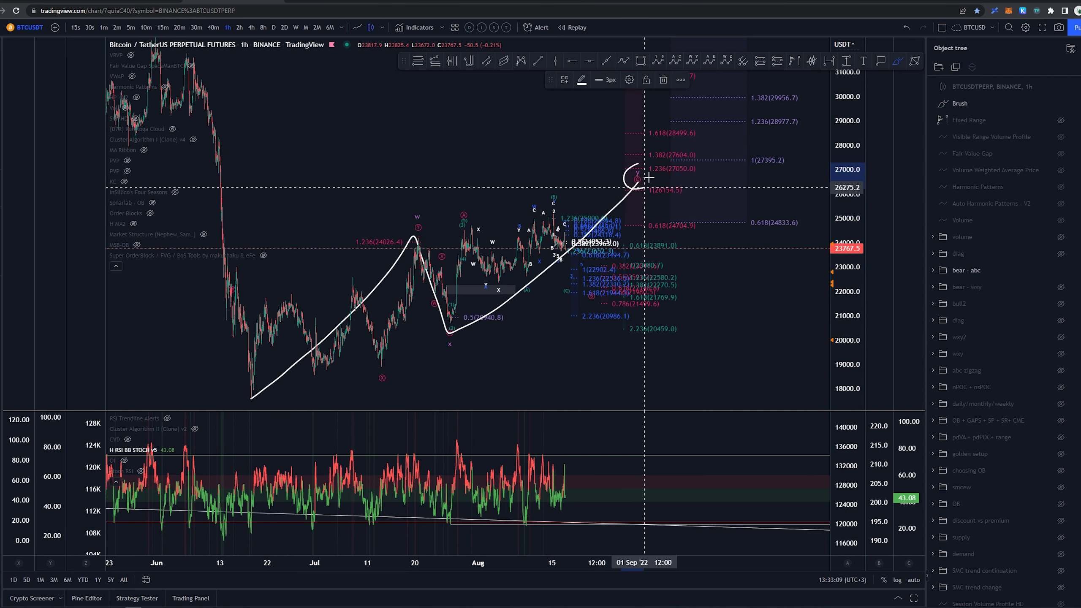
key("ctrl+z")
Sketch the swings from the late-July low through the mid-August high and down toward the circled B target with the Brush, undoing each stroke
scroll(480, 312, "up", 5)
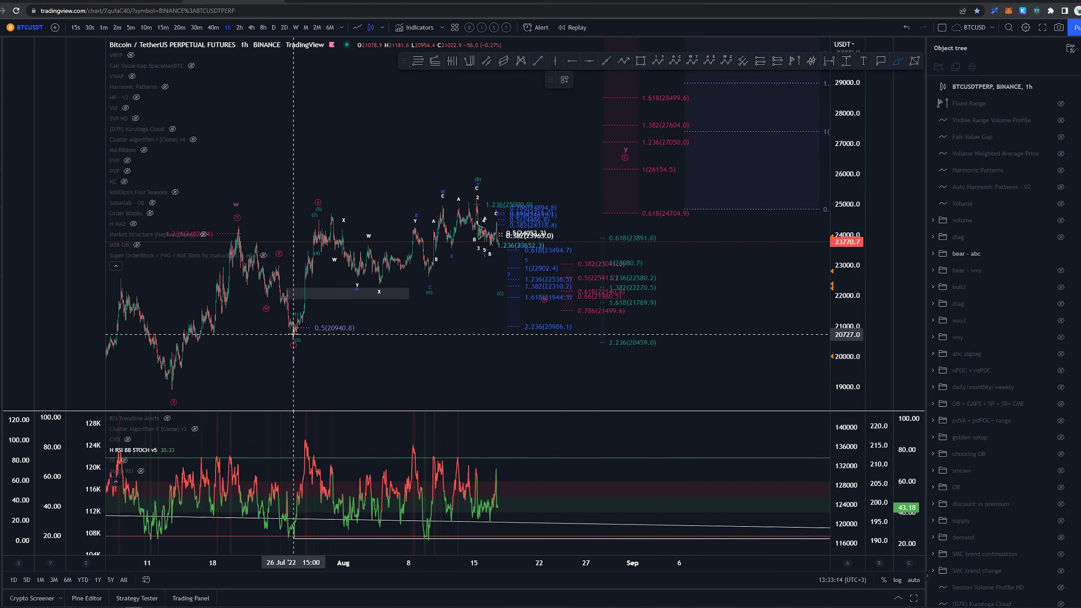
left_click_drag(290, 331, 316, 264)
key("ctrl+z")
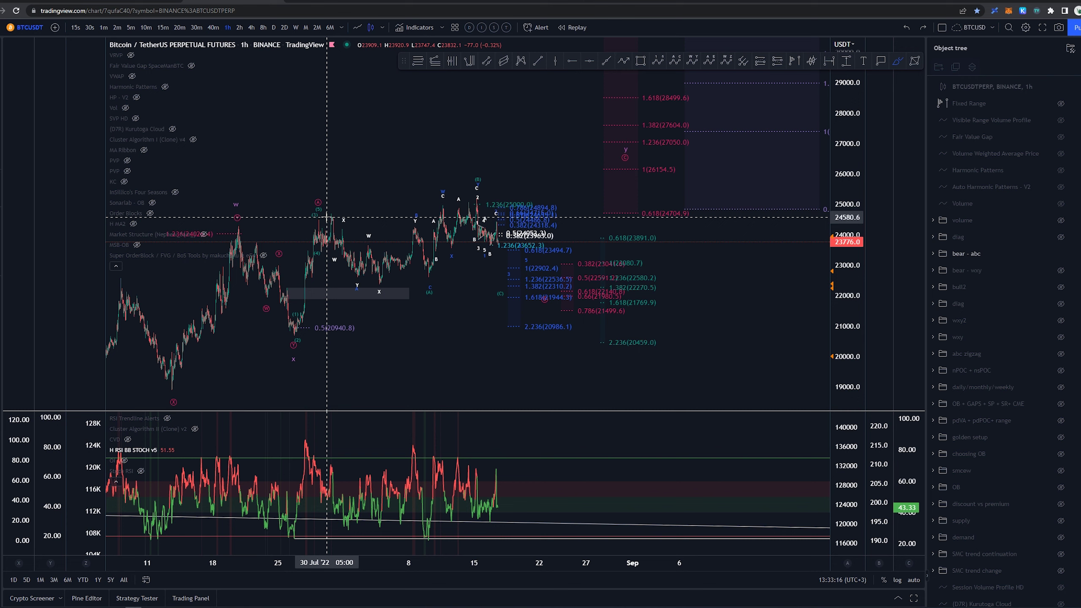
mouse_move(327, 218)
left_mouse_down()
mouse_move(385, 277)
mouse_move(476, 200)
mouse_move(520, 245)
left_mouse_up()
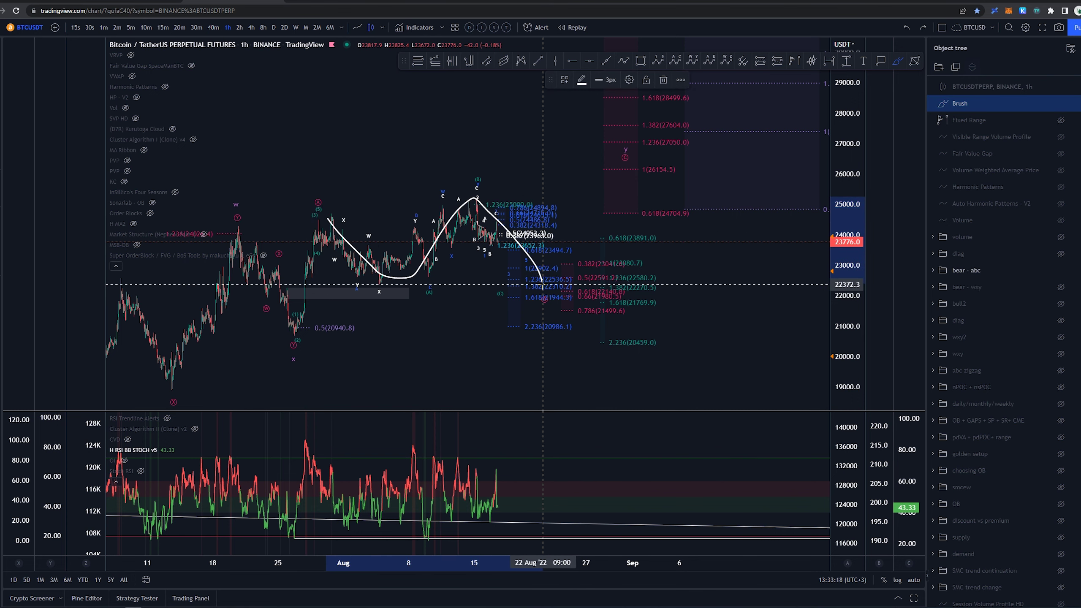
key("ctrl+z")
left_click(544, 328)
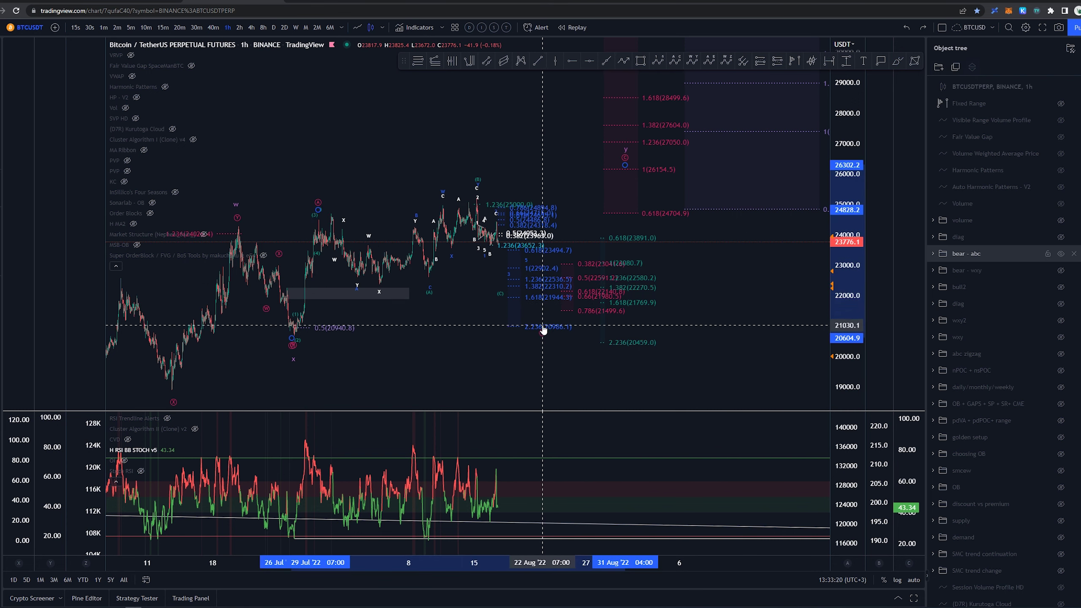
mouse_move(543, 327)
left_mouse_down()
mouse_move(632, 299)
mouse_move(550, 317)
mouse_move(470, 299)
mouse_move(542, 295)
left_mouse_up()
left_click_drag(487, 332, 504, 342)
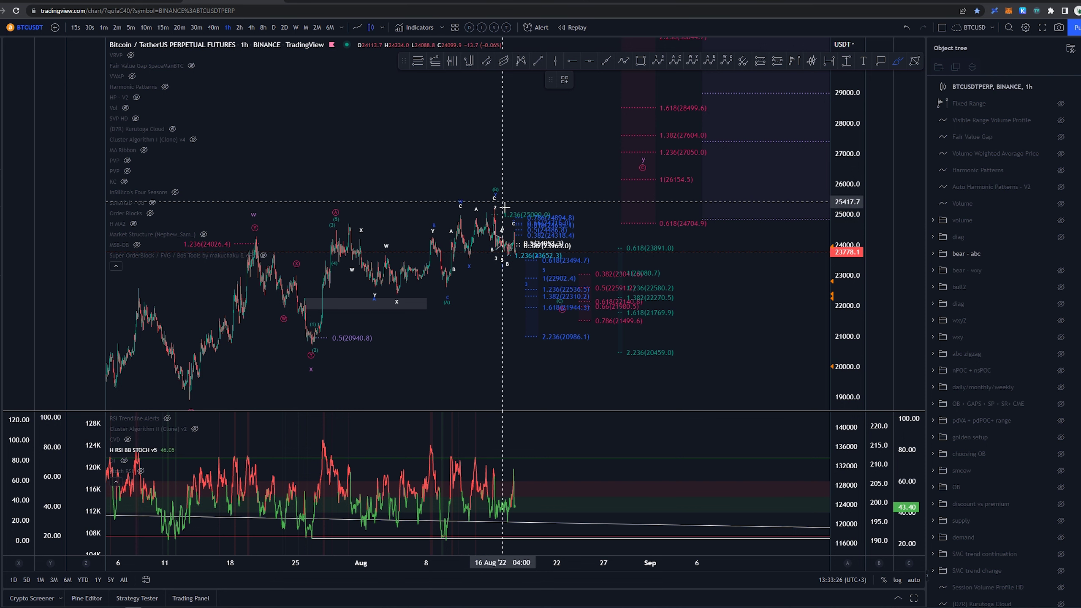
mouse_move(567, 310)
left_mouse_down()
mouse_move(490, 185)
mouse_move(570, 307)
left_mouse_up()
key("ctrl+z")
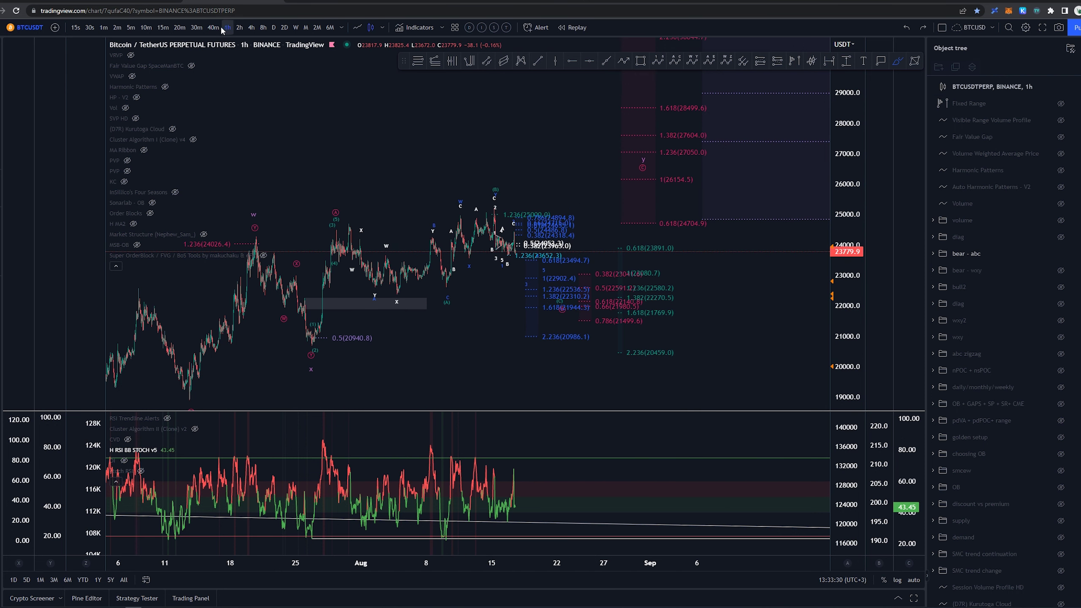
Switch the bear - abc count to the 30-minute timeframe and reset the chart view
left_click(197, 31)
right_click(461, 325)
left_click(478, 336)
scroll(516, 370, "down", 6)
left_click_drag(677, 355, 366, 333)
left_click_drag(847, 133, 846, 249)
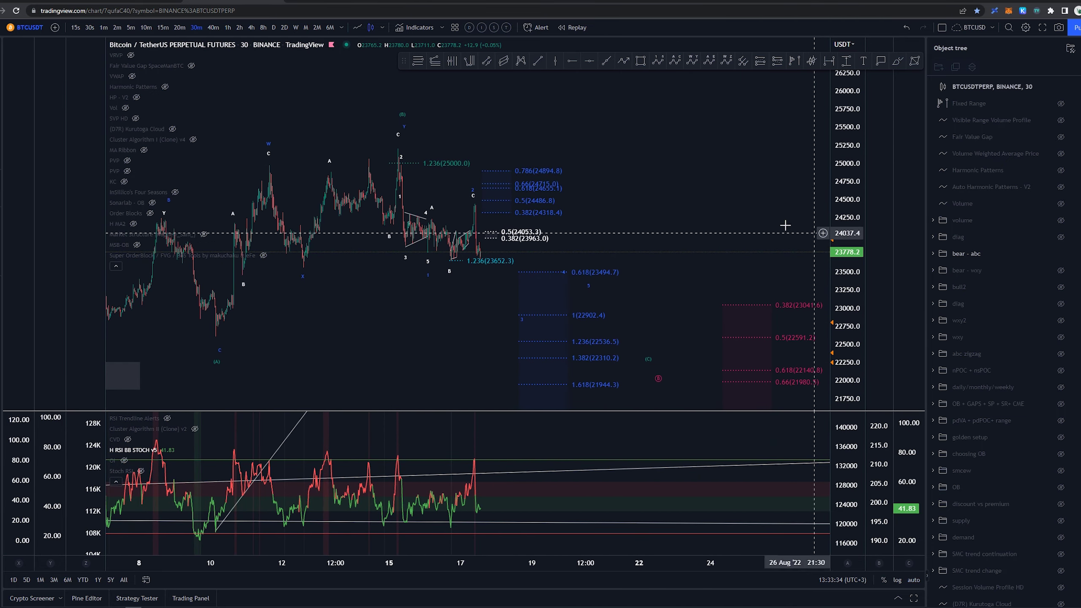
left_click_drag(656, 128, 559, 116)
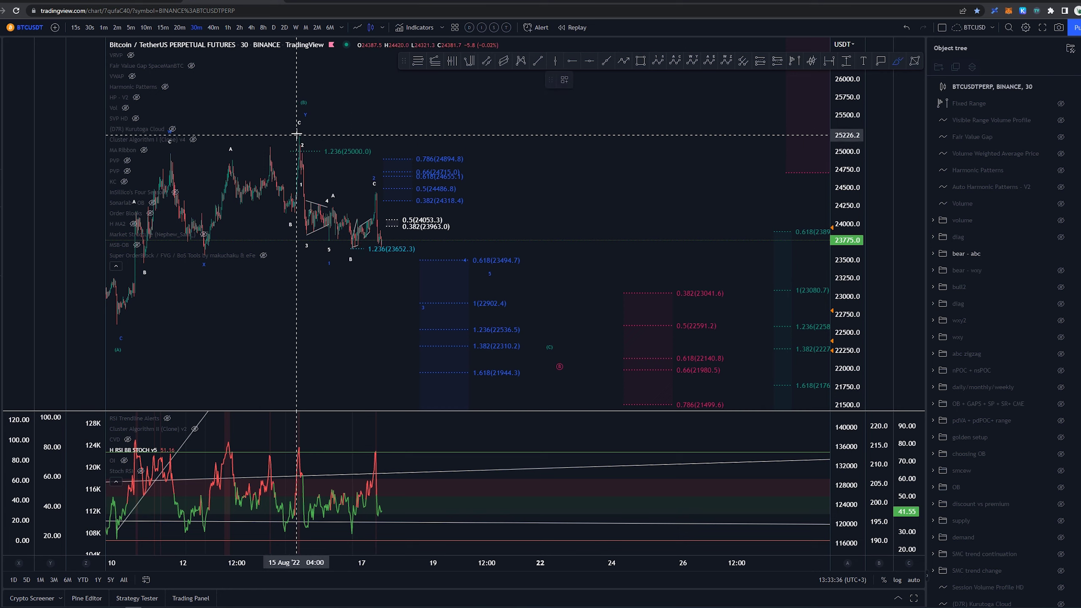
Trace the numbered decline from the mid-August C high to the current price with the Brush, and undo the strokes
mouse_move(302, 118)
left_mouse_down()
mouse_move(330, 251)
mouse_move(336, 212)
mouse_move(385, 181)
mouse_move(400, 258)
left_mouse_up()
key("ctrl+z")
key("ctrl+z")
key("ctrl+z")
key("ctrl+z")
scroll(405, 200, "up", 3)
key("ctrl+z")
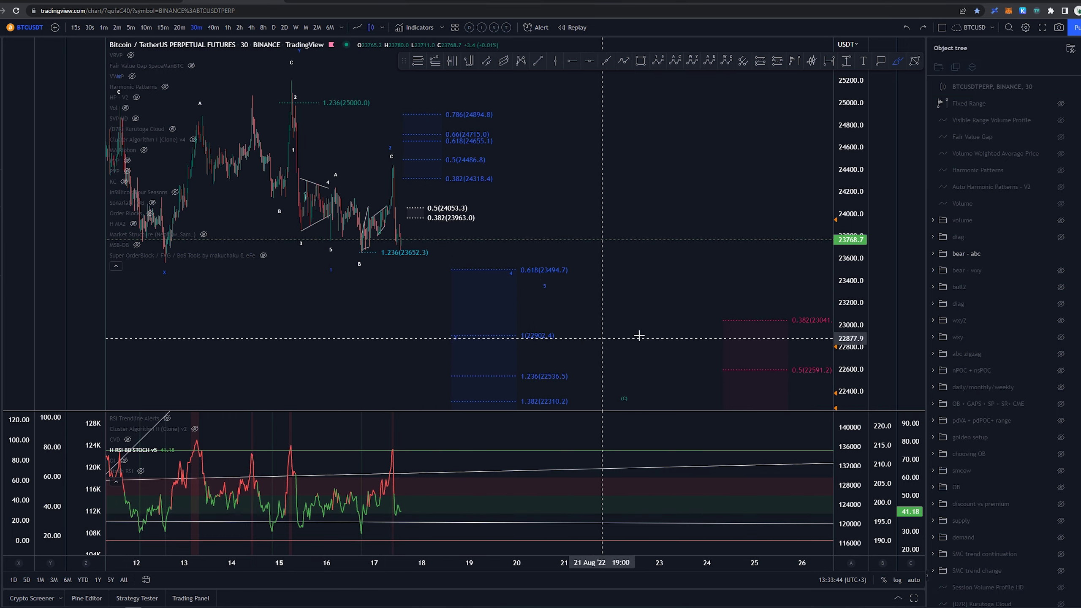
Show the daily/monthly/weekly level group and circle the daily label at the 23843.0 level with the Brush
scroll(749, 221, "down", 5)
mouse_move(752, 209)
left_mouse_down()
mouse_move(694, 152)
mouse_move(635, 209)
left_mouse_up()
left_click_drag(851, 174, 852, 236)
mouse_move(643, 181)
left_mouse_down()
mouse_move(635, 166)
mouse_move(631, 182)
left_mouse_up()
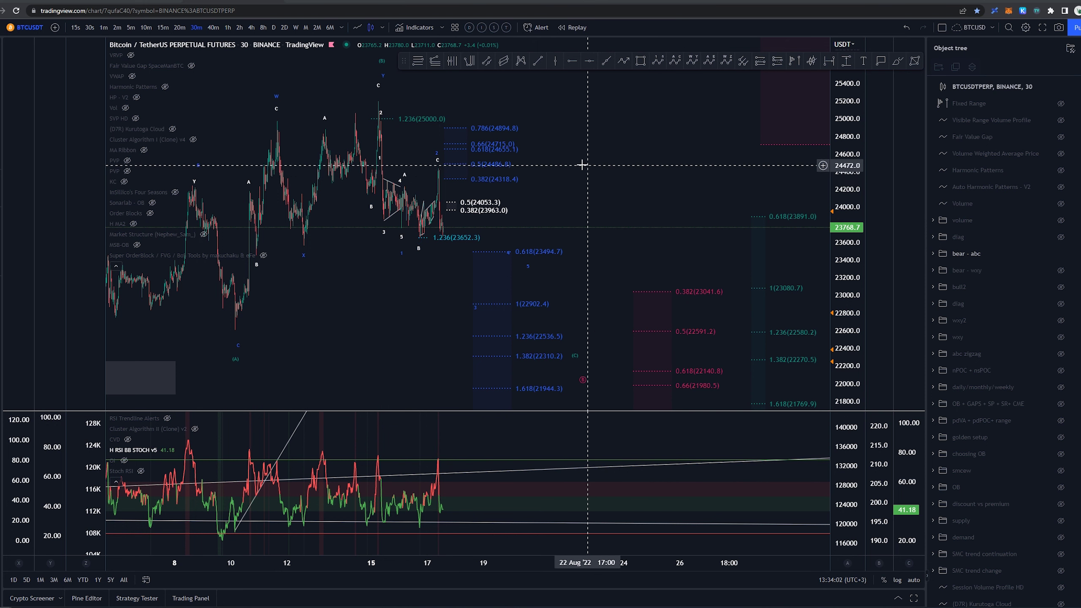
left_click(1061, 387)
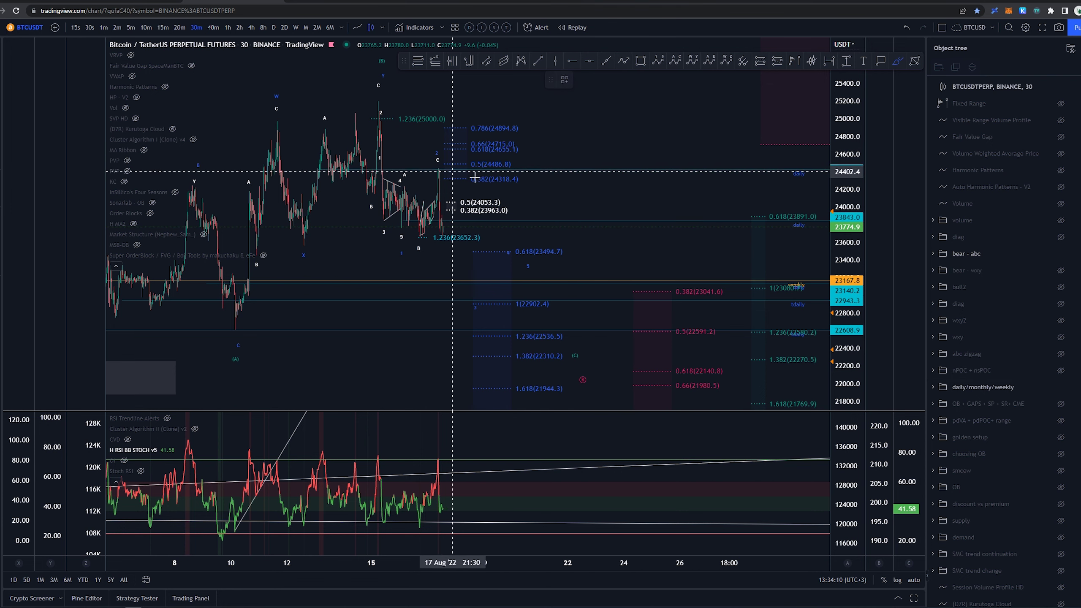
left_click(898, 61)
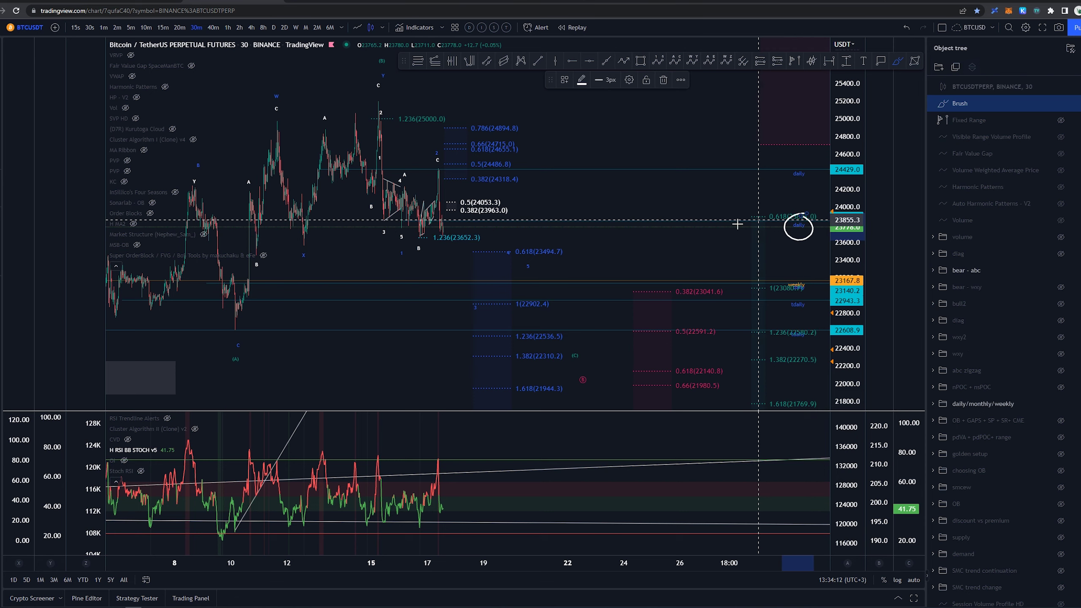
Undo the circle around the daily label, and make and delete a short Brush mark beside the 0.382(23963.0) level
key("ctrl+z")
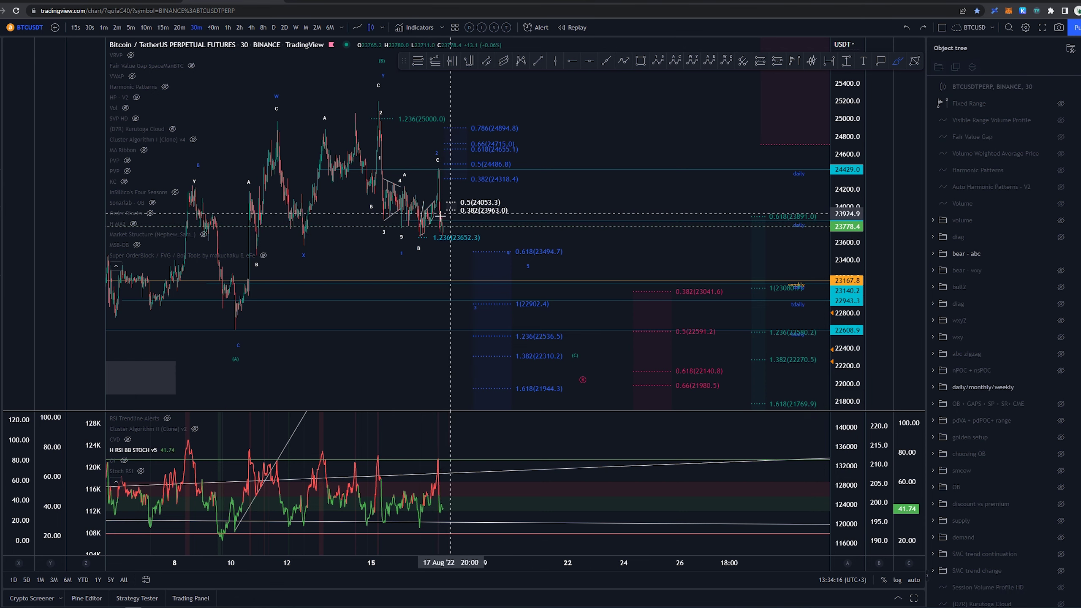
left_click_drag(434, 219, 446, 215)
key("Delete")
Trace the small swings at the current price down toward the 1.236(23652.3) level with the Brush, and undo the strokes
left_click_drag(545, 208, 703, 243)
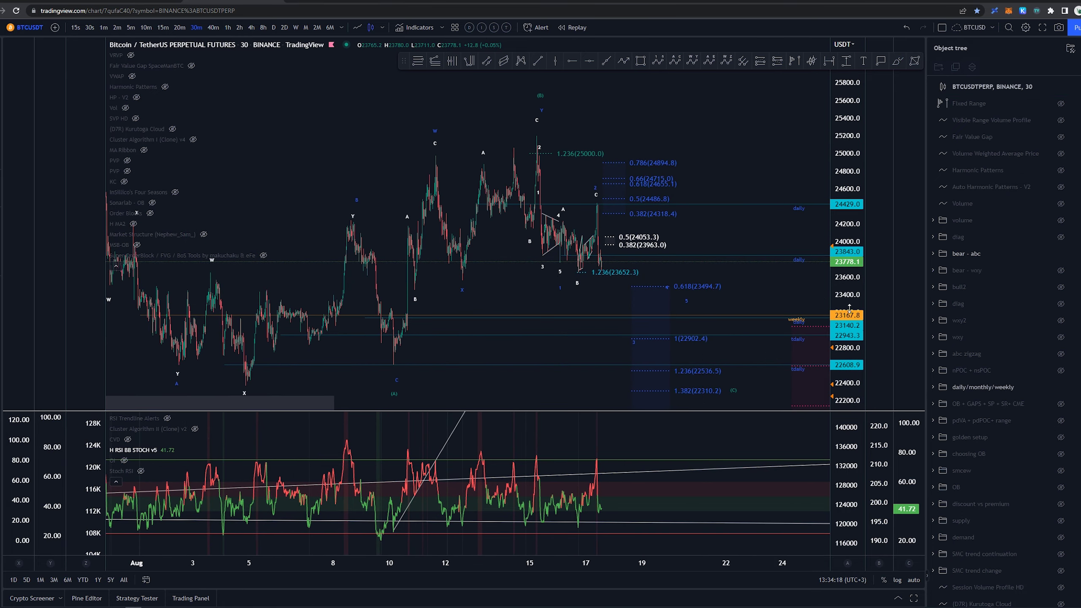
left_click_drag(850, 309, 847, 111)
scroll(638, 212, "up", 10)
left_click_drag(481, 239, 635, 250)
scroll(630, 251, "up", 1)
left_click(898, 60)
mouse_move(392, 274)
left_mouse_down()
mouse_move(416, 273)
mouse_move(403, 232)
mouse_move(387, 300)
left_mouse_up()
key("Delete")
key("ctrl+z")
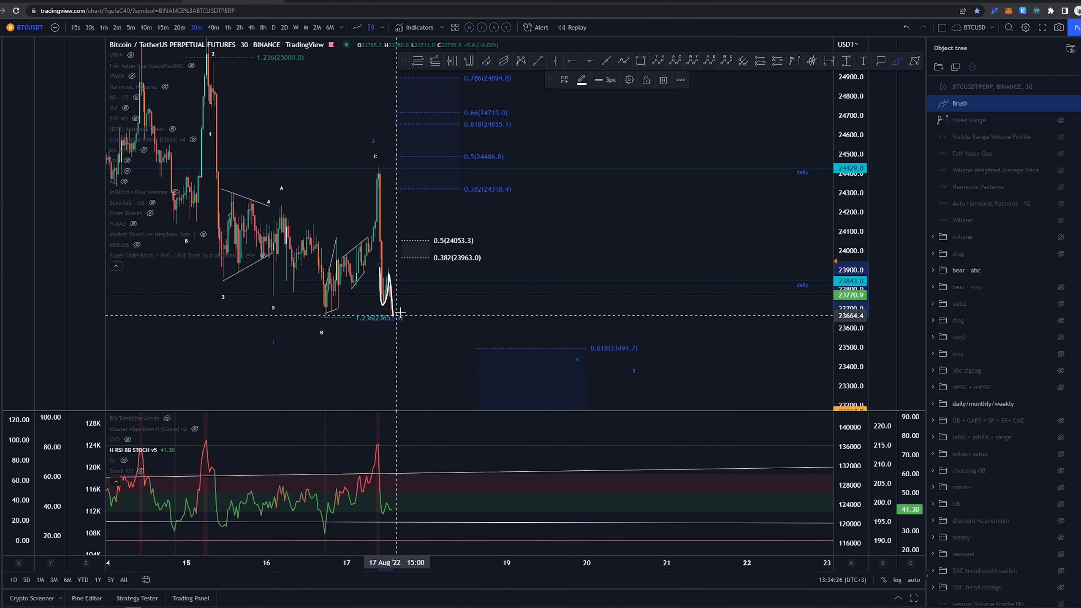
key("ctrl+z")
Trace the sharp move around the 17 August C high and its preceding swing with the Brush, undoing each stroke
scroll(432, 234, "up", 3)
left_click_drag(398, 170, 392, 275)
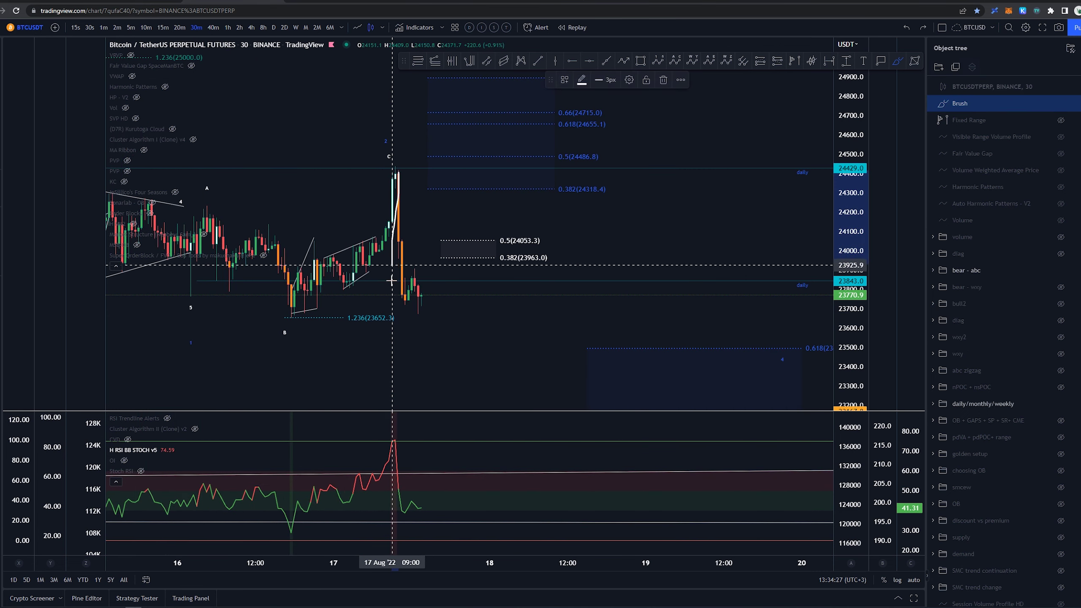
key("ctrl+z")
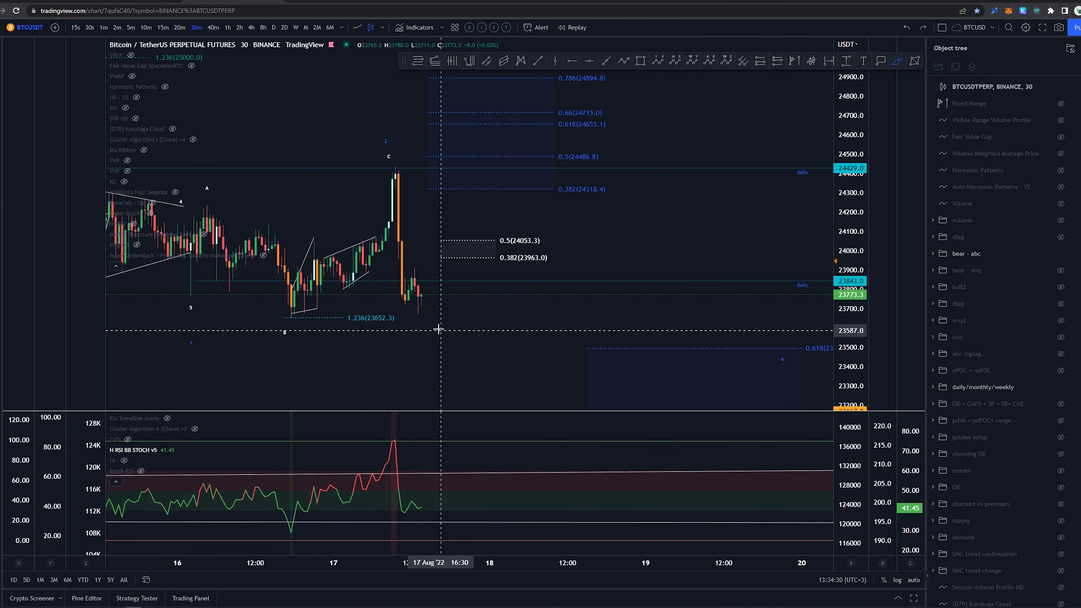
scroll(314, 297, "down", 3)
mouse_move(285, 293)
left_mouse_down()
mouse_move(312, 317)
mouse_move(324, 222)
left_mouse_up()
key("ctrl+z")
key("ctrl+z")
scroll(494, 239, "down", 3)
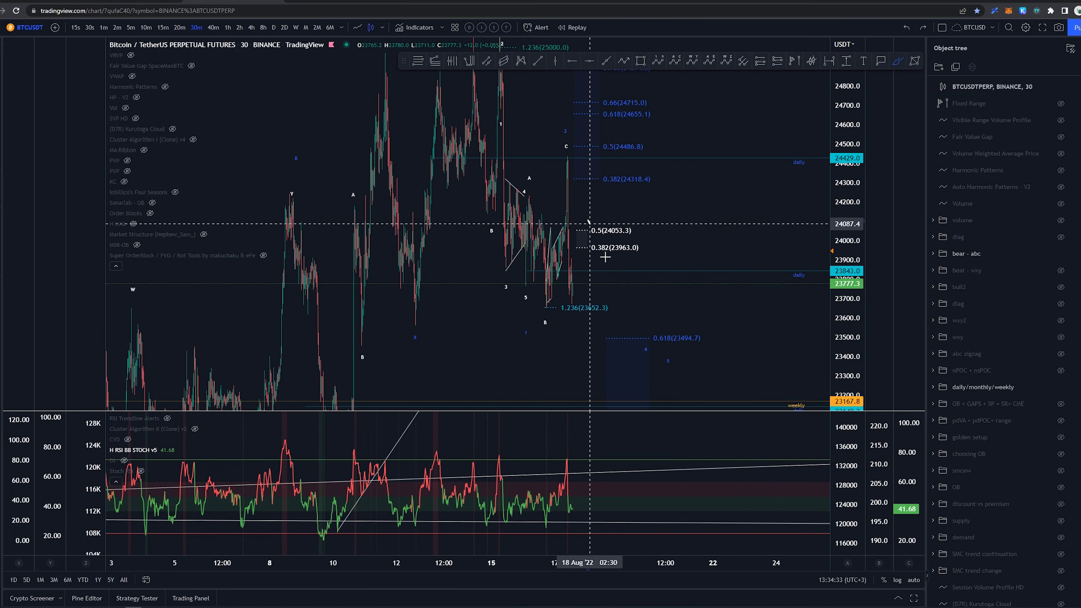
Sketch projected declines from the white retracement zone and from the mid-August high toward the blue targets with the Brush, deleting each stroke
left_click_drag(613, 273, 643, 353)
key("Delete")
left_click_drag(749, 339, 693, 302)
left_click_drag(845, 147, 845, 300)
scroll(724, 308, "right", 3)
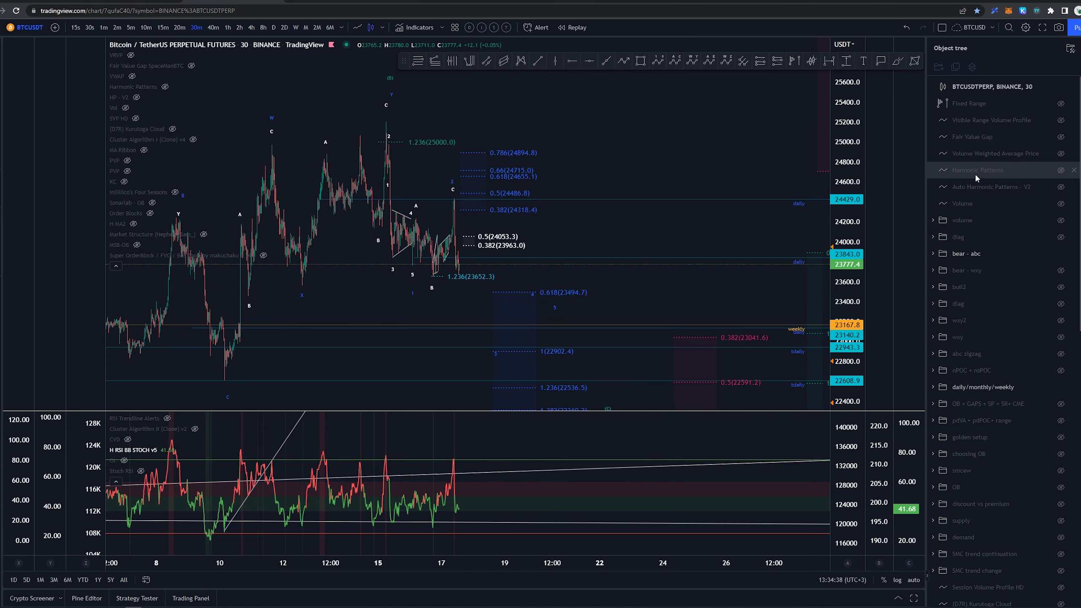
mouse_move(385, 119)
left_mouse_down()
mouse_move(456, 199)
mouse_move(524, 343)
left_mouse_up()
key("Delete")
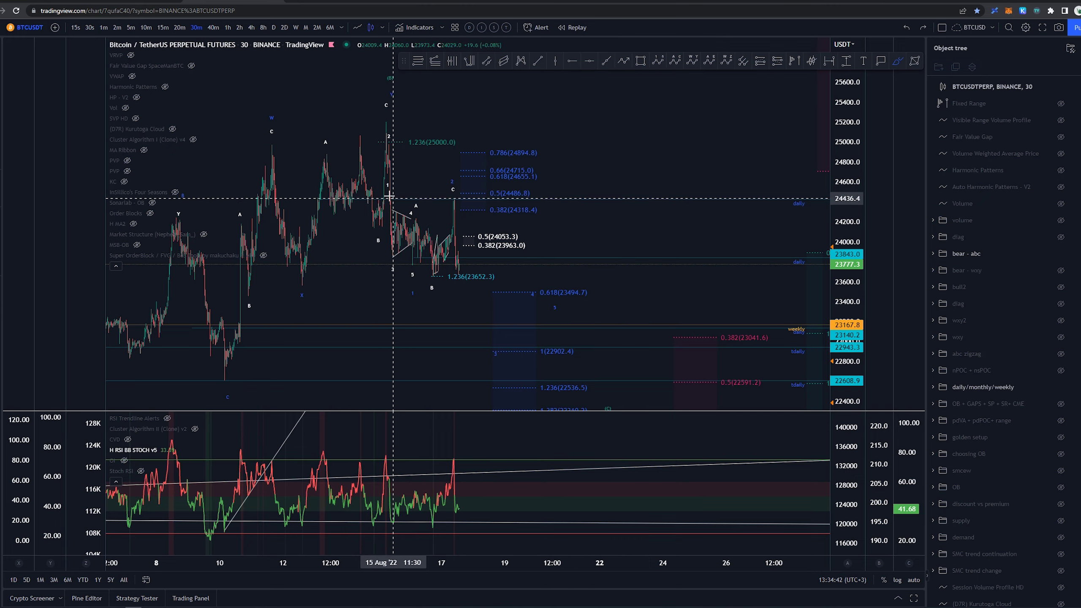
Sketch the whole decline from the mid-August high toward the 1.618(21944.3) target with the Brush, and undo the strokes
left_click_drag(632, 233, 604, 185)
left_click_drag(855, 165, 853, 226)
scroll(679, 188, "down", 3)
left_click_drag(674, 188, 571, 182)
mouse_move(375, 101)
left_mouse_down()
mouse_move(391, 178)
mouse_move(433, 159)
mouse_move(486, 343)
mouse_move(514, 347)
mouse_move(483, 355)
left_mouse_up()
key("ctrl+z")
key("ctrl+z")
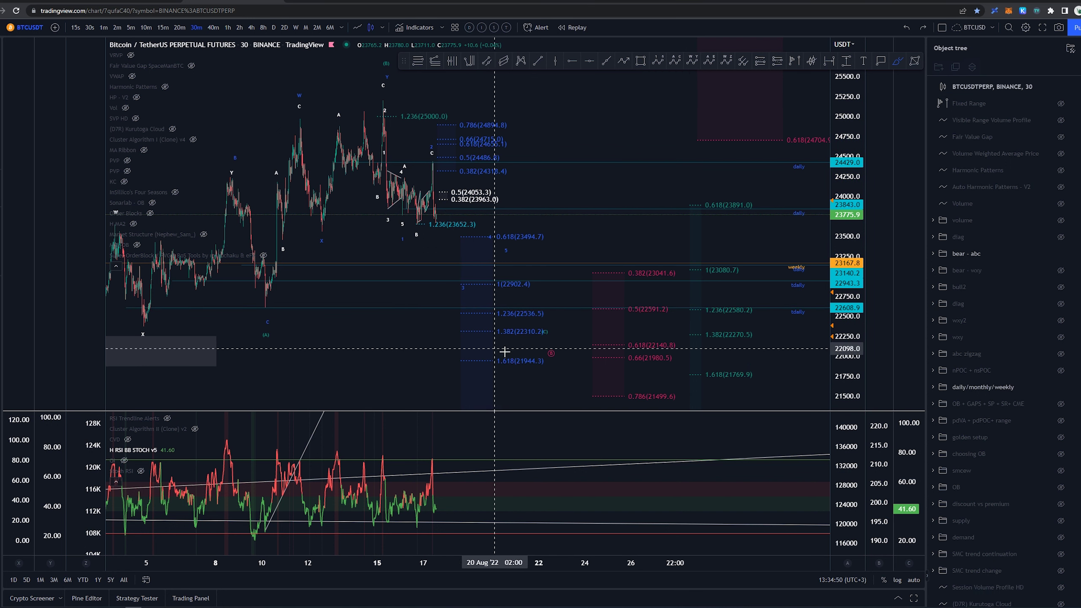
Mark the area above the 17 August C high near the 0.786(24894.8) level with the Brush, and delete the stroke
left_click_drag(533, 388, 530, 382)
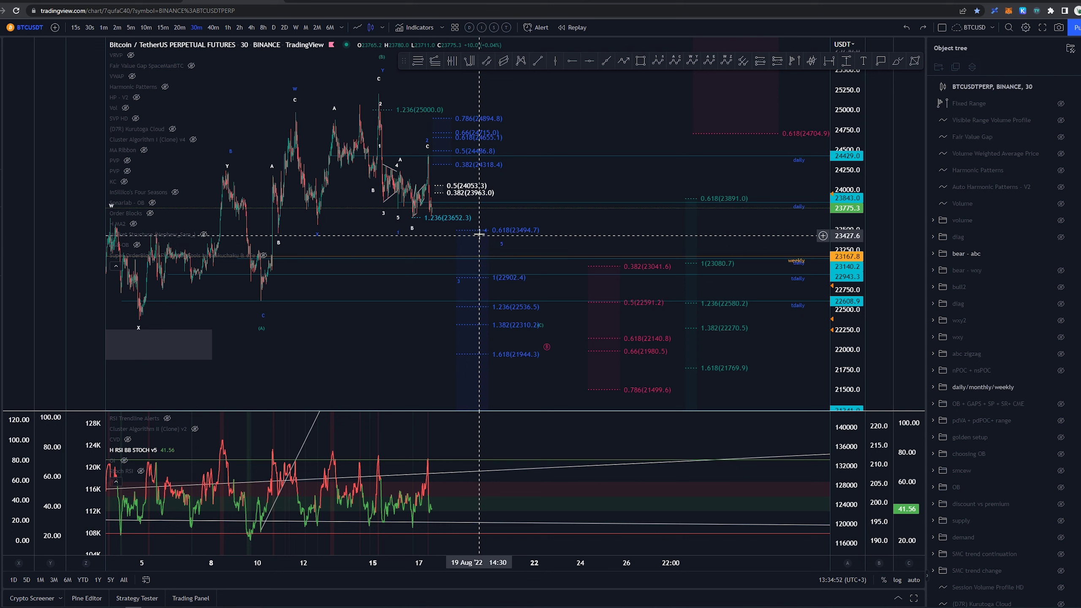
middle_click(531, 147)
mouse_move(441, 122)
left_mouse_down()
mouse_move(458, 327)
mouse_move(420, 99)
left_mouse_up()
key("Delete")
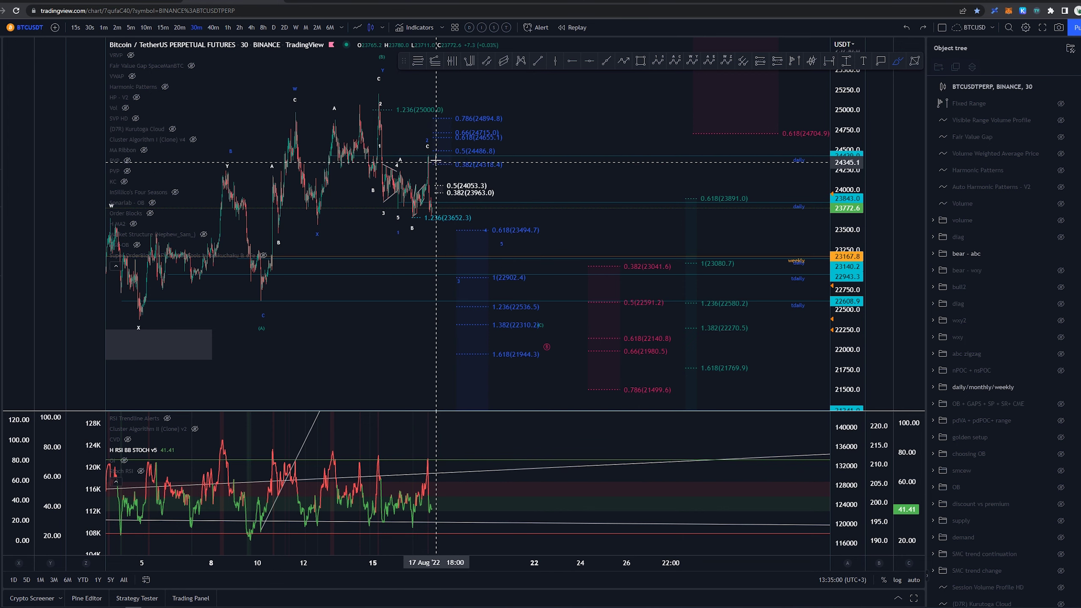
Sketch a bounce from the current price to the 0.382–0.5 zone and a drop past 1(22902.4) with the Brush, and undo the strokes
scroll(437, 217, "up", 3)
mouse_move(429, 216)
left_mouse_down()
mouse_move(442, 186)
mouse_move(474, 246)
left_mouse_up()
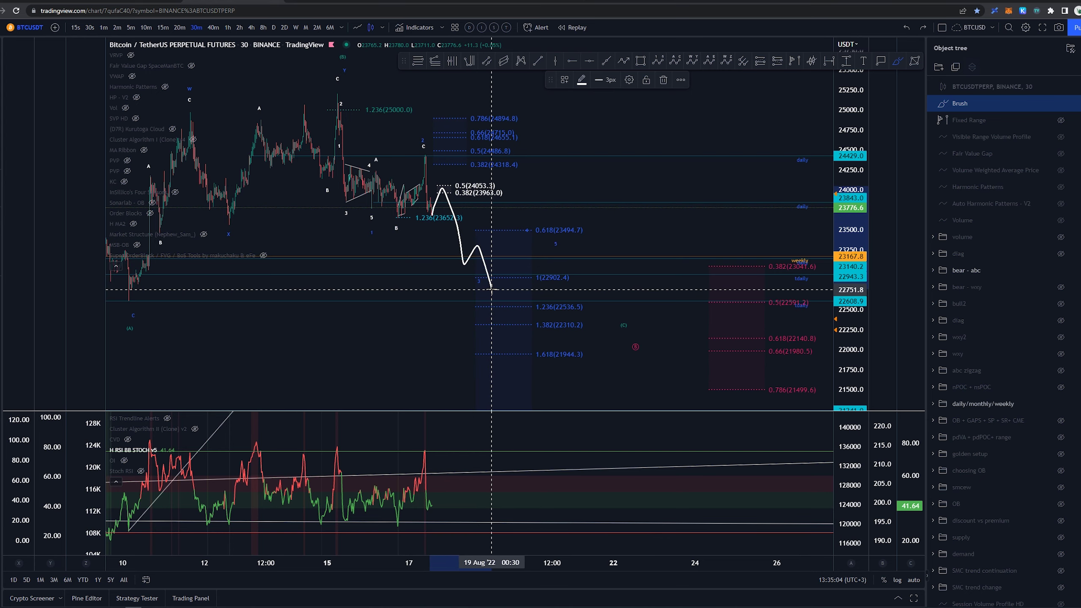
scroll(732, 222, "down", 5)
key("Escape")
left_click_drag(727, 222, 562, 224)
left_click_drag(331, 208, 490, 206)
key("ctrl+z")
Sketch the five-swing decline from the 17 August C high to between 1.382(22310.2) and 1.618(21944.3) with the Brush, and undo the strokes
right_click(740, 229)
left_click_drag(720, 223, 574, 216)
middle_click(435, 165)
mouse_move(442, 144)
left_mouse_down()
mouse_move(447, 202)
mouse_move(523, 349)
left_mouse_up()
left_click_drag(396, 81, 443, 149)
key("ctrl+z")
key("ctrl+z")
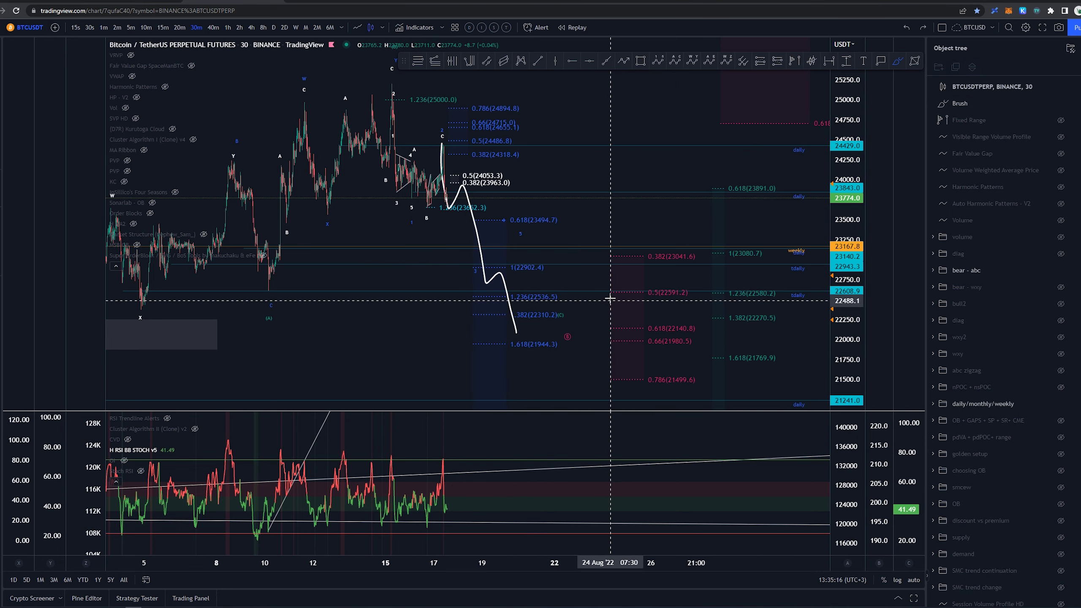
key("ctrl+z")
Sketch the projected path from the current price down toward the circled B target with the Brush, and undo the strokes
scroll(681, 235, "down", 3)
mouse_move(720, 234)
left_mouse_down()
mouse_move(529, 229)
mouse_move(562, 240)
left_mouse_up()
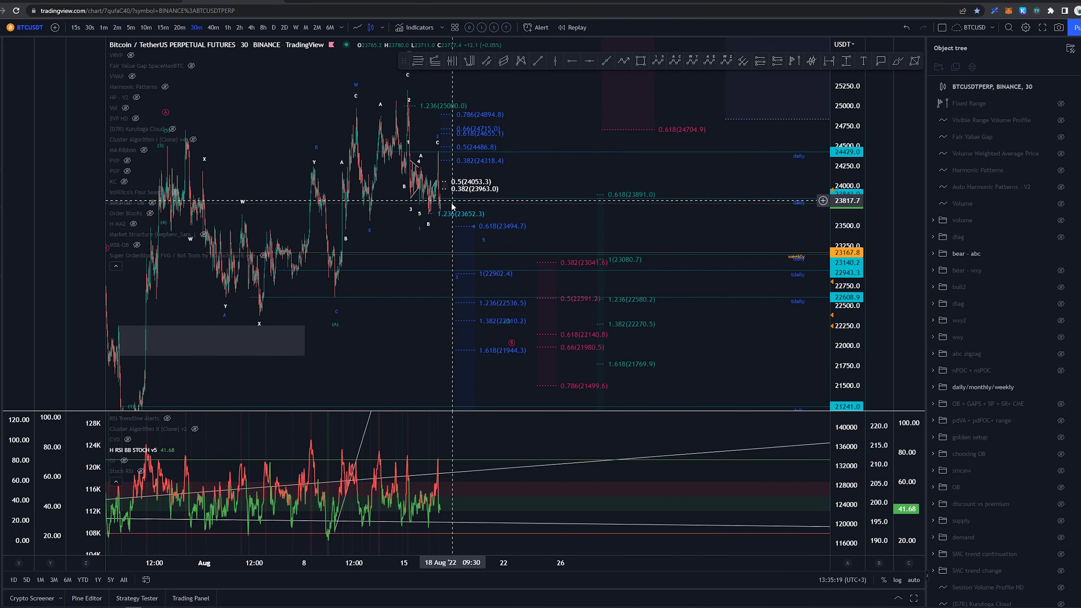
mouse_move(442, 212)
left_mouse_down()
mouse_move(476, 175)
mouse_move(507, 282)
mouse_move(507, 330)
left_mouse_up()
key("ctrl+z")
key("ctrl+z")
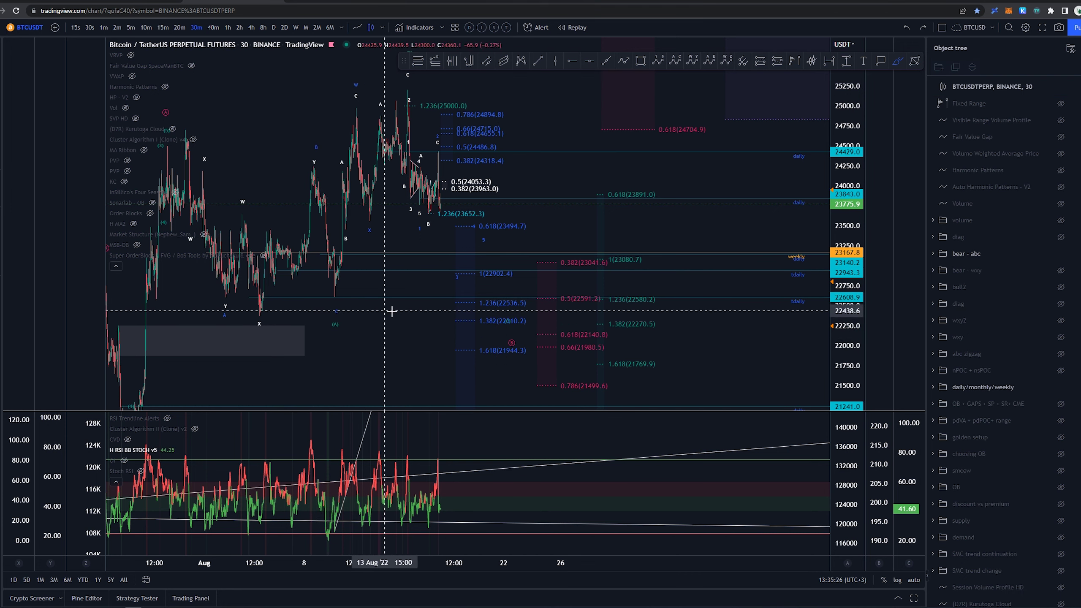
Sketch the rally from the lower targets up into the pink 0.618(24704.9) to 1(26154.5) zone with the Brush, undoing each stroke
scroll(398, 314, "down", 3)
mouse_move(612, 287)
left_mouse_down()
mouse_move(627, 304)
mouse_move(566, 298)
left_mouse_up()
key("ctrl+z")
mouse_move(603, 266)
left_mouse_down()
mouse_move(651, 99)
mouse_move(675, 121)
left_mouse_up()
key("ctrl+z")
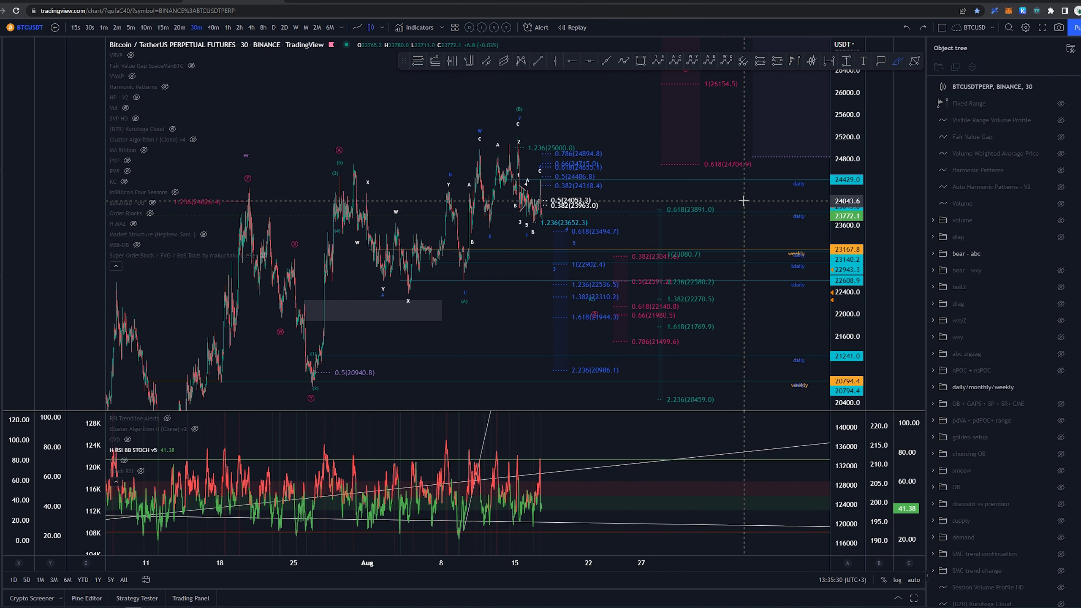
left_click_drag(629, 252, 575, 277)
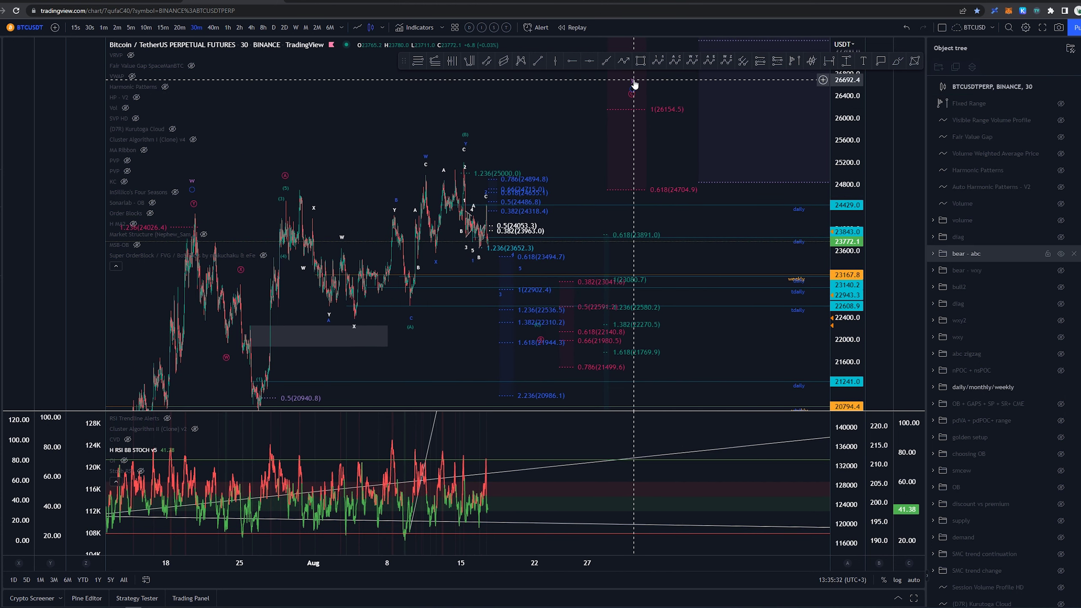
left_click(546, 128)
left_click_drag(539, 120, 546, 114)
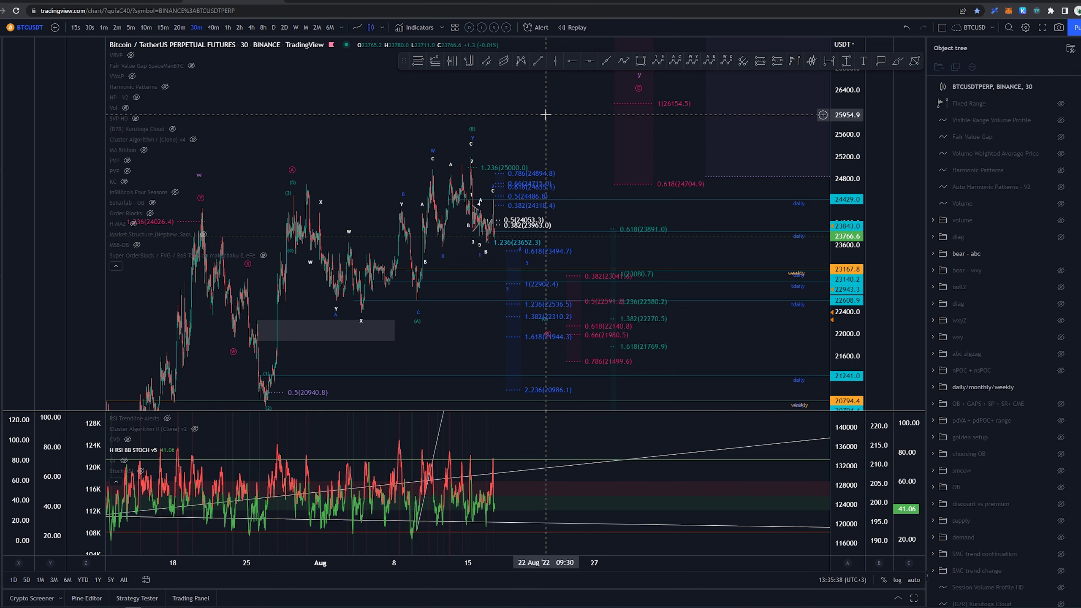
left_click_drag(563, 137, 573, 141)
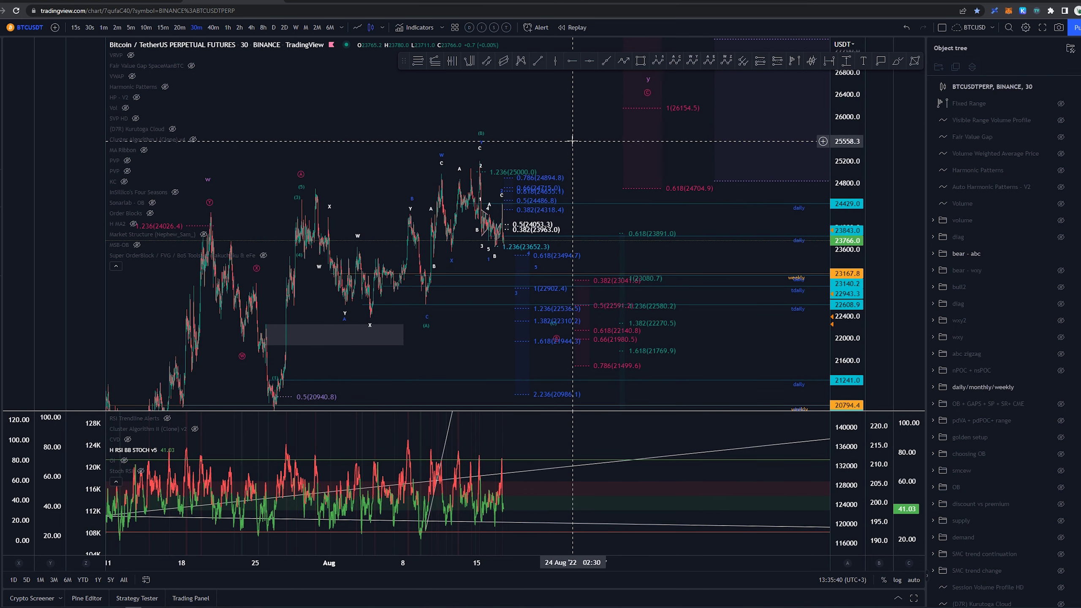